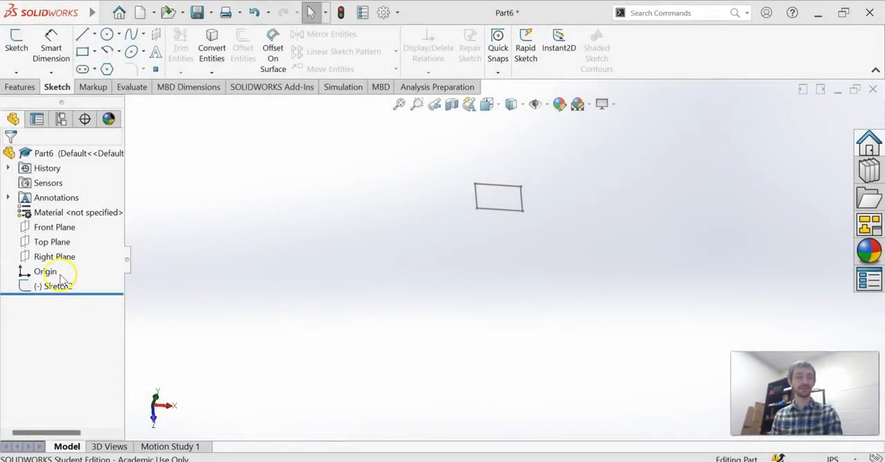
- Delete the existing rectangle sketch and start a new sketch on the Front Plane
left_click(49, 284)
key("Delete")
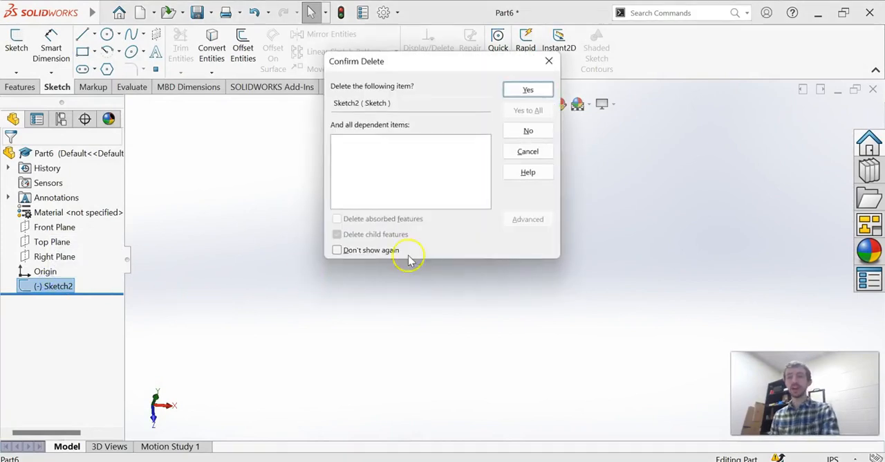
left_click(539, 89)
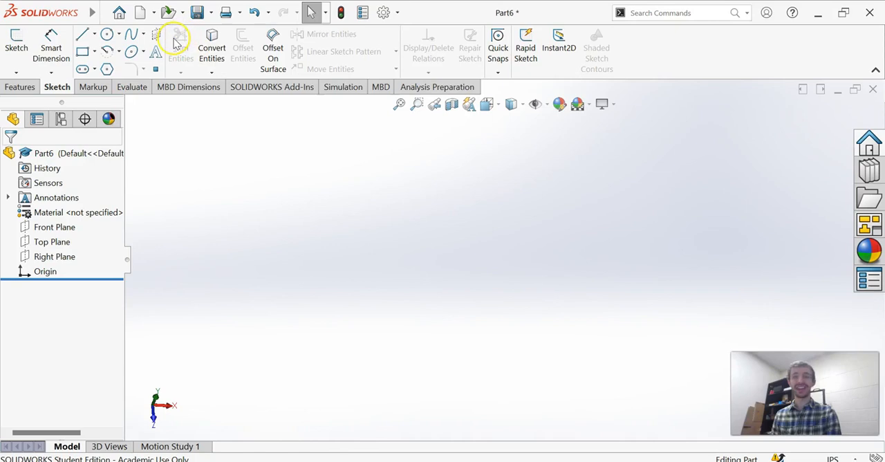
left_click(16, 43)
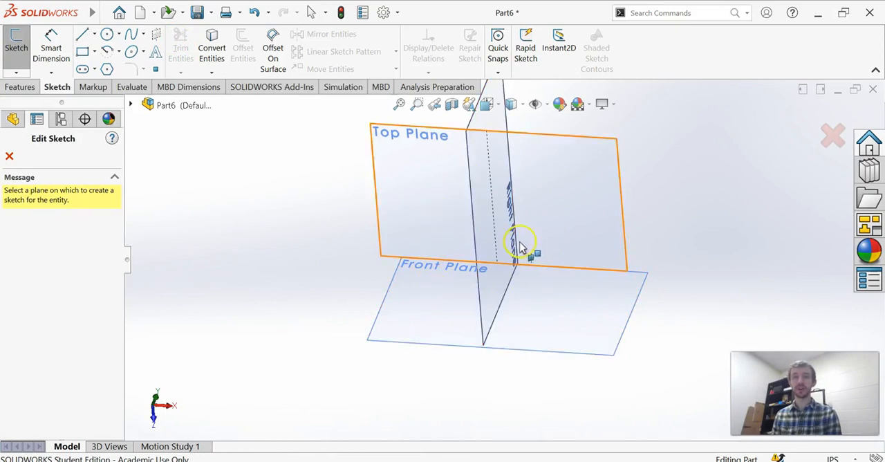
left_click(439, 293)
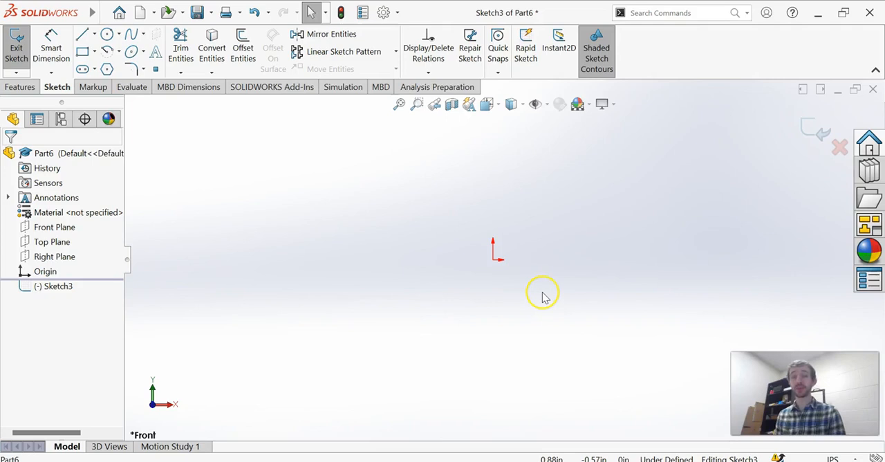
- Sketch a circle centred on the origin with a radius of about 1.6 in
left_click(106, 34)
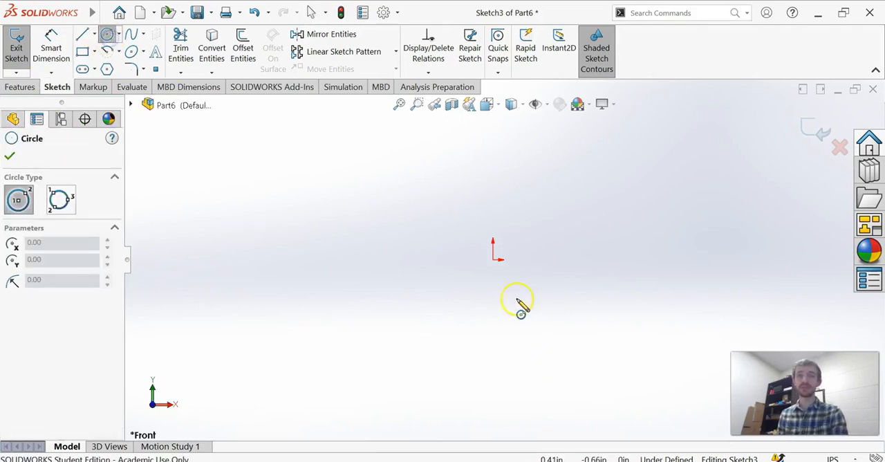
left_click(492, 260)
left_click(582, 261)
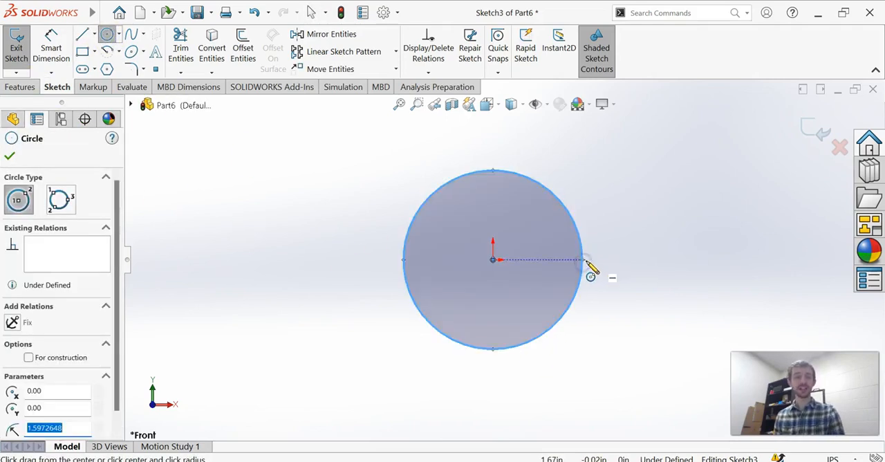
key("Escape")
- Remove the circle at the origin using Trim Entities with the Power trim option
left_click(181, 47)
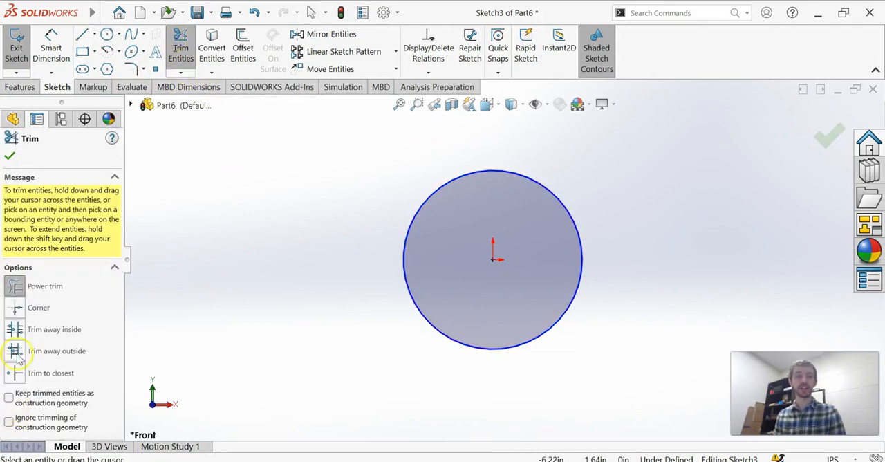
left_click(15, 287)
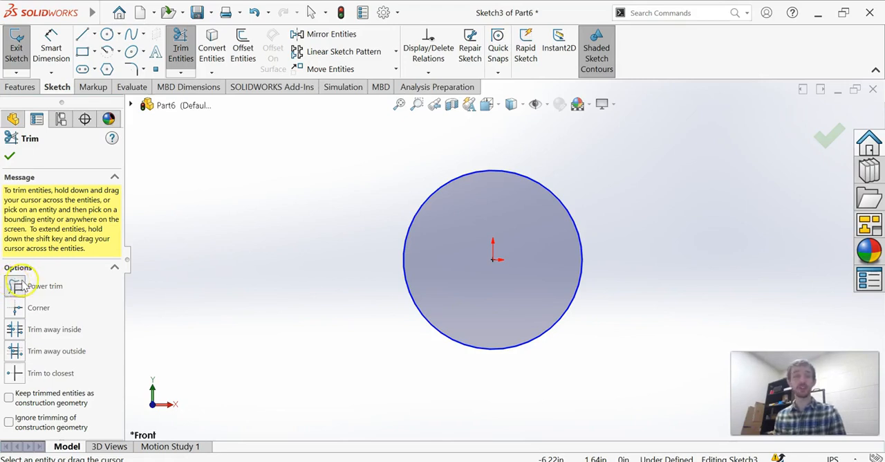
left_click_drag(613, 171, 526, 240)
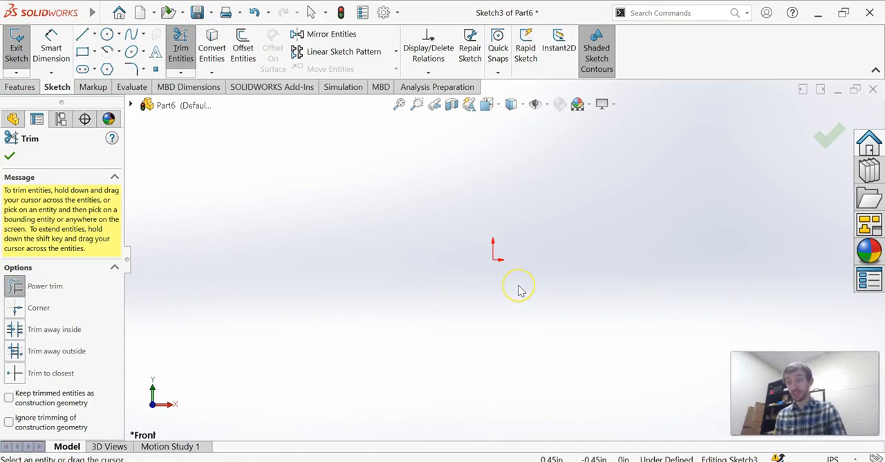
left_click(9, 157)
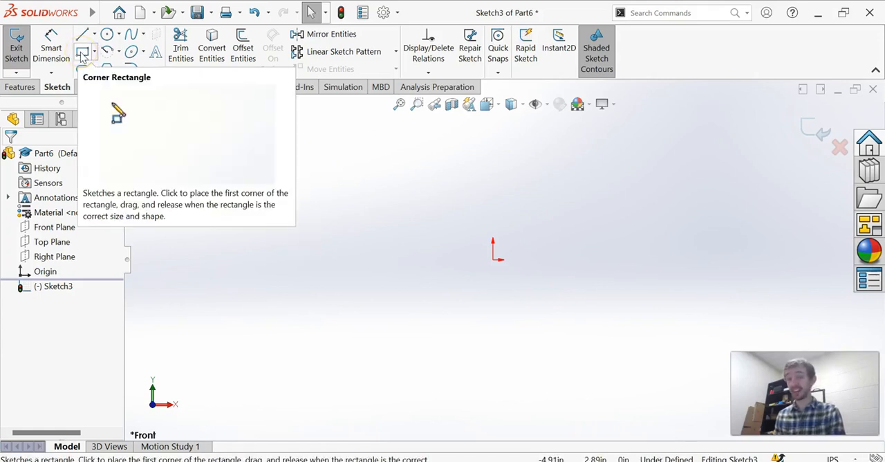
- Sketch a corner rectangle about 3.81 in wide and 2.42 in high, with its upper-right corner on the origin
left_click(83, 52)
left_click(493, 260)
left_click(280, 395)
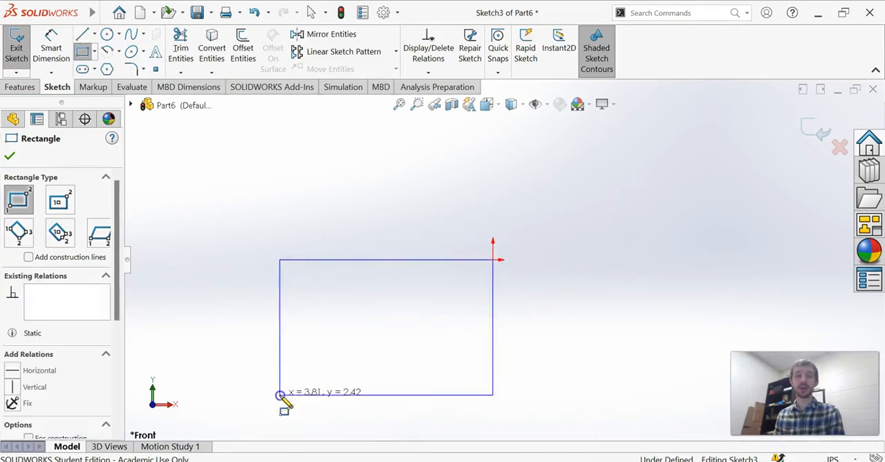
key("Escape")
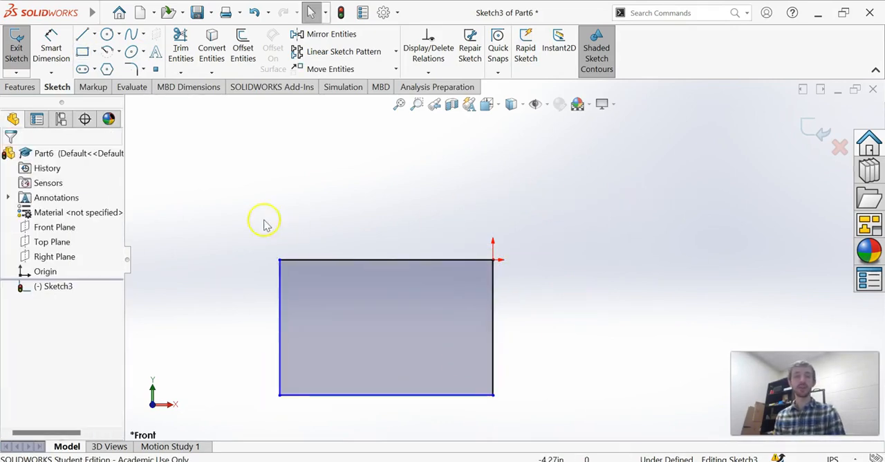
- Sketch a circle of about 0.75 in radius near the rectangle's upper-right corner, tangent to its right edge
left_click(108, 34)
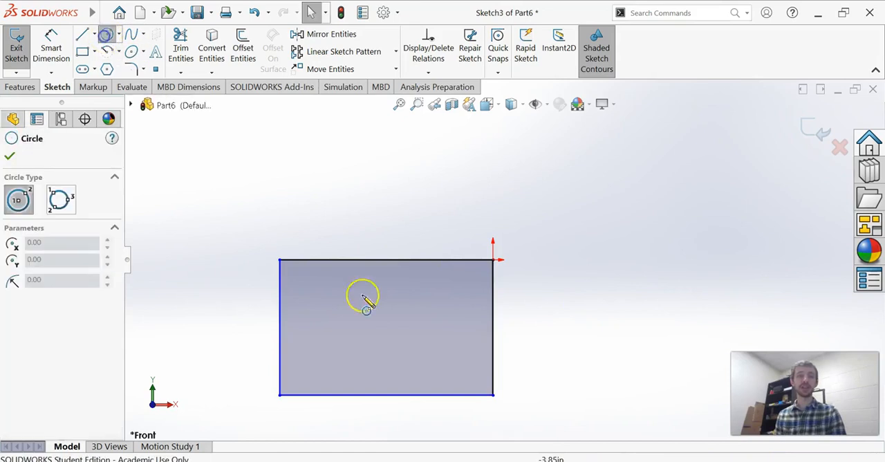
left_click(450, 290)
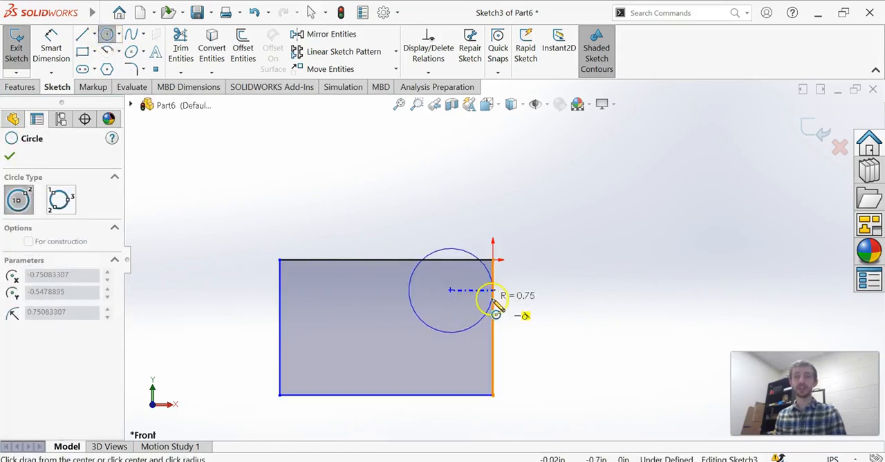
left_click(492, 299)
key("Escape")
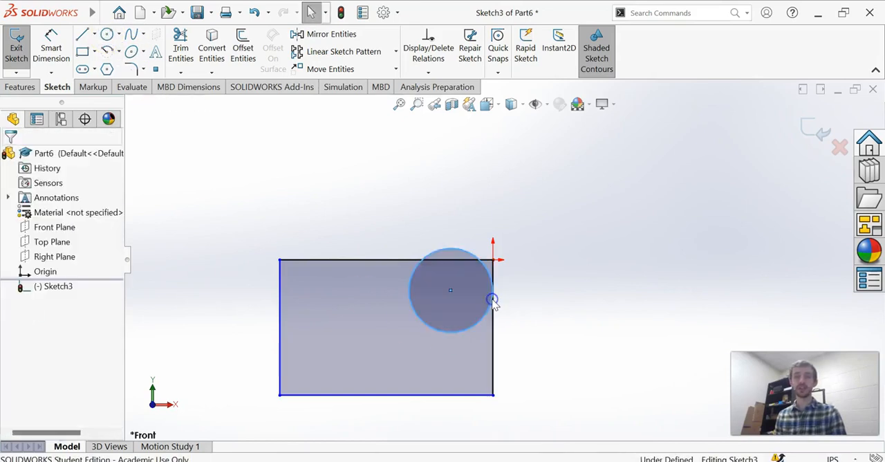
- Add a tangent relation between the circle and the rectangle's top edge
left_click(458, 258)
left_click(447, 260, "ctrl")
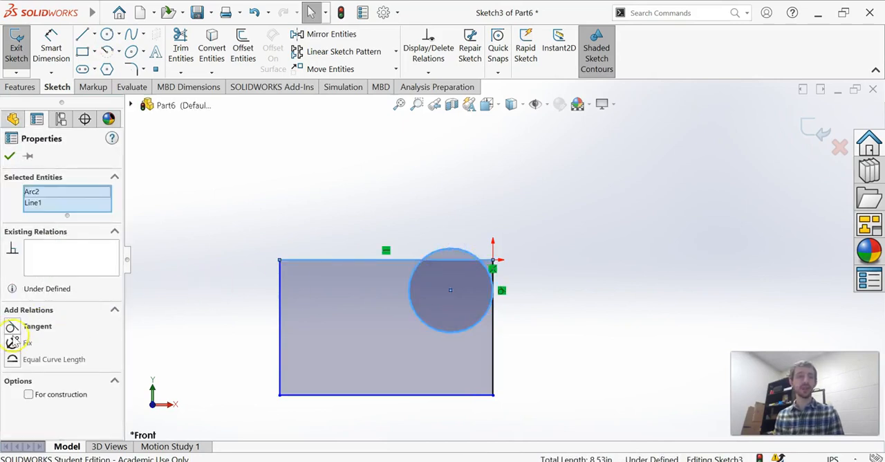
left_click(12, 328)
key("Escape")
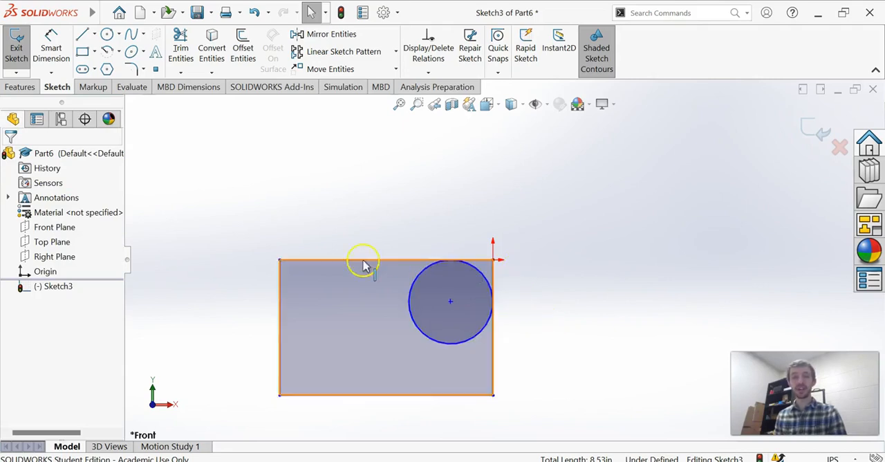
- Try a Boss-Extrude using the circle and the surrounding rectangle area as selected contours
left_click(19, 87)
left_click(21, 47)
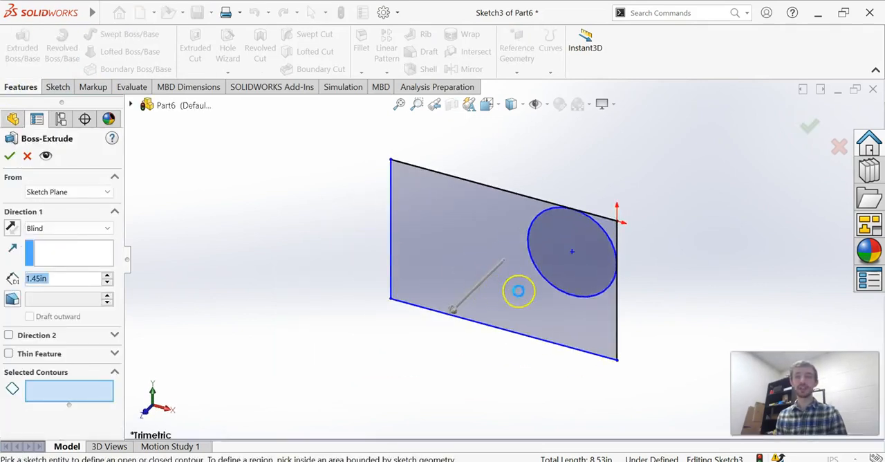
left_click(584, 283)
left_click(462, 247)
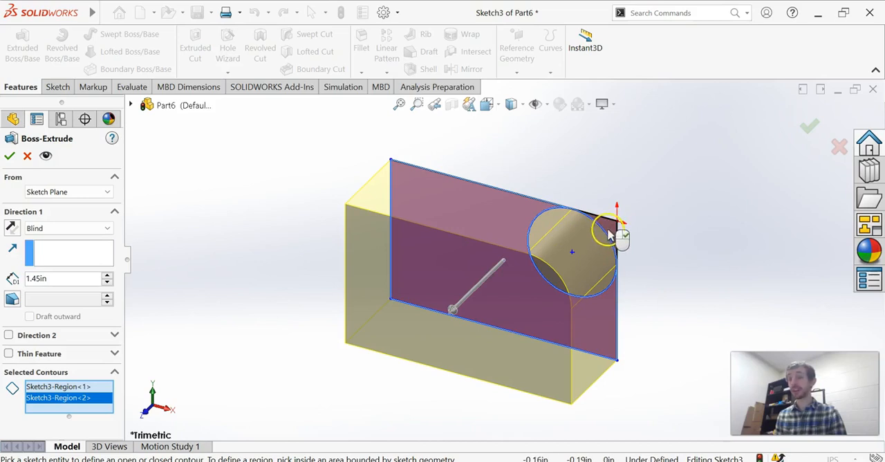
left_click(28, 157)
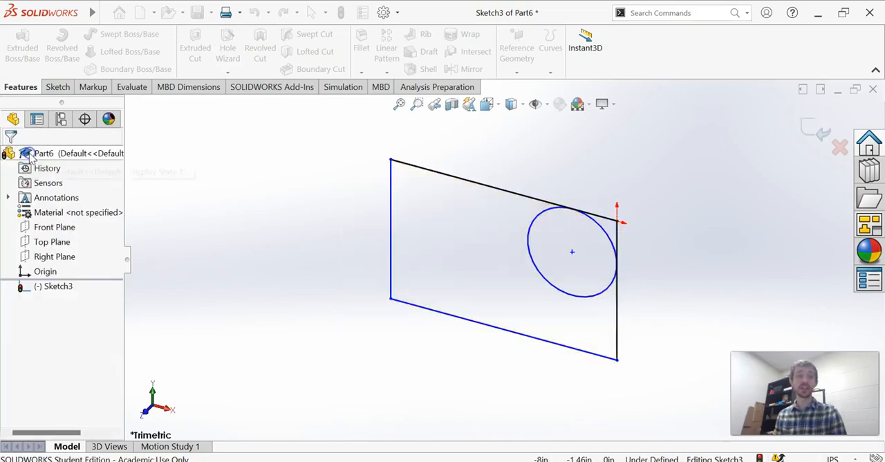
- Try deleting the whole rectangle and the circle separately, undoing each deletion
middle_click_drag(346, 283, 372, 203)
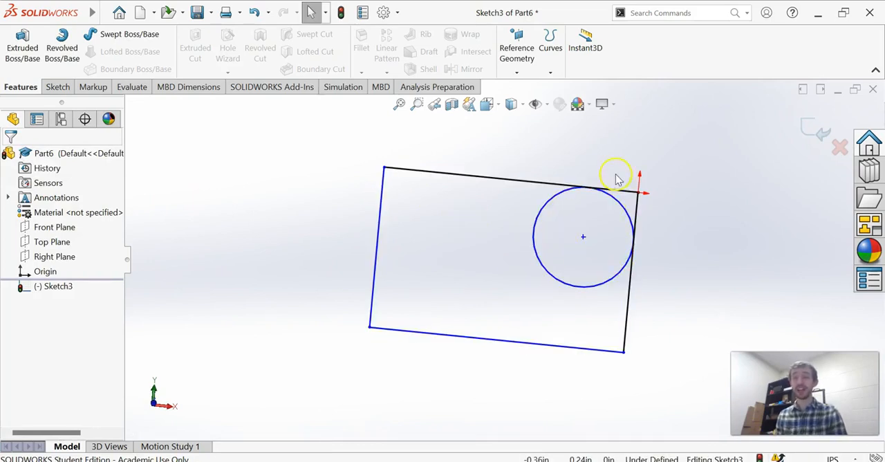
double_click(633, 218)
key("Delete")
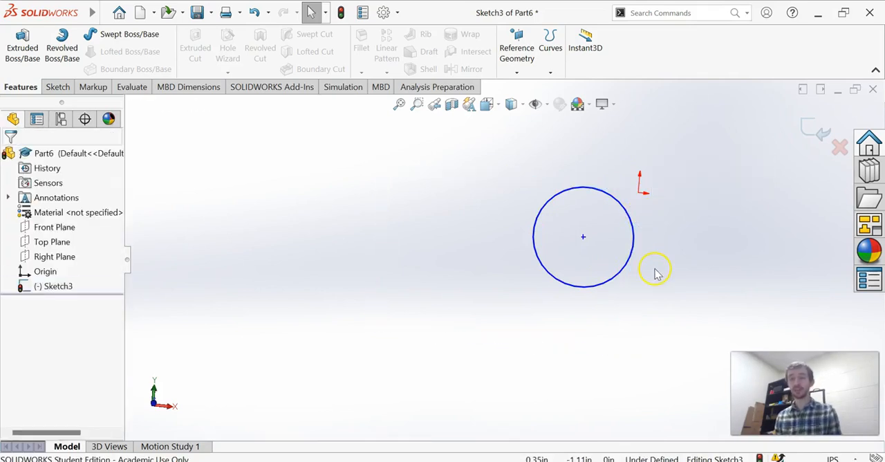
key("ctrl+z")
left_click(654, 269)
left_click(573, 290)
key("Delete")
key("ctrl+z")
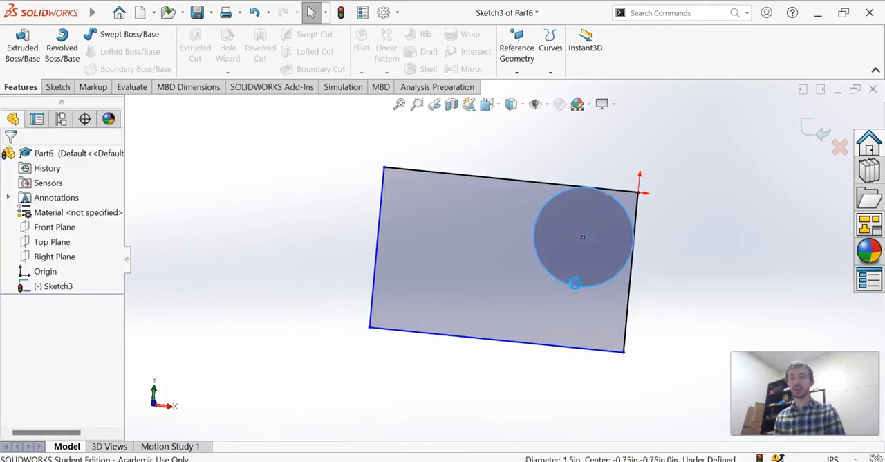
left_click(575, 284)
left_click(648, 325)
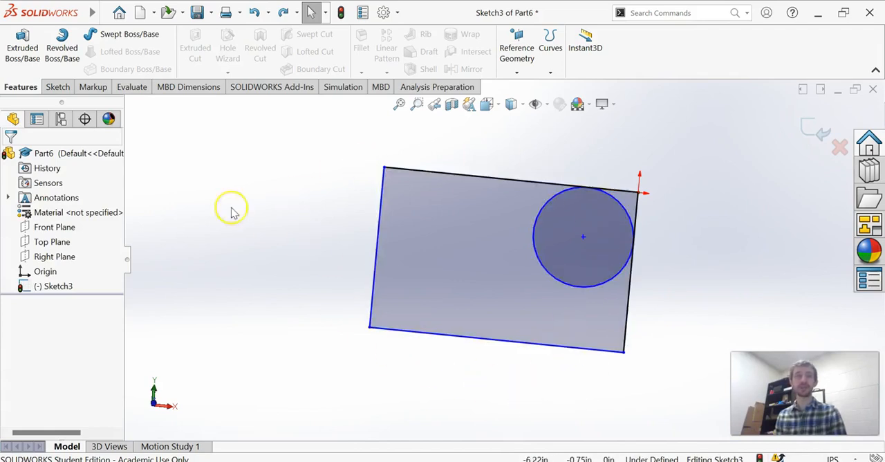
- Power-trim the two rectangle edge segments outside the circle and the circle's inner arc, leaving one rounded upper-right corner
left_click(55, 88)
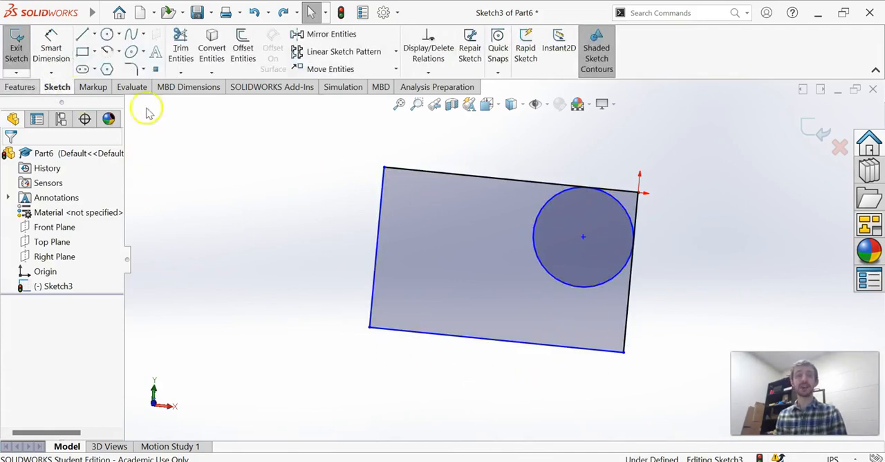
left_click(181, 48)
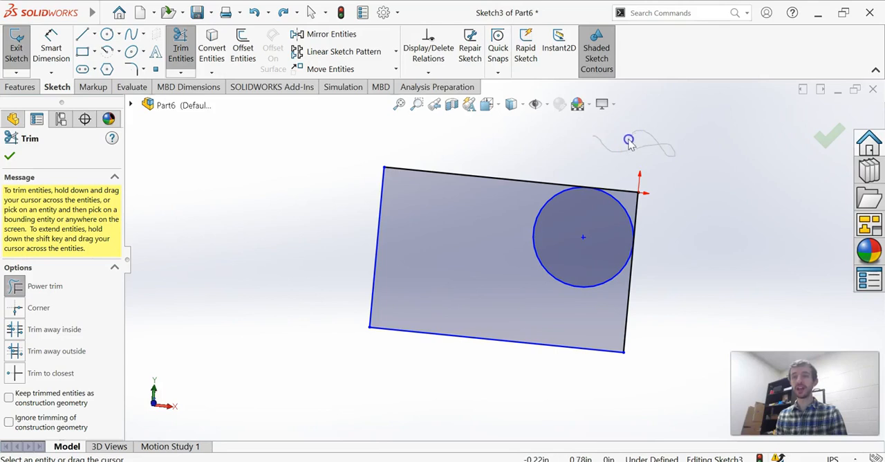
left_click_drag(564, 140, 522, 144)
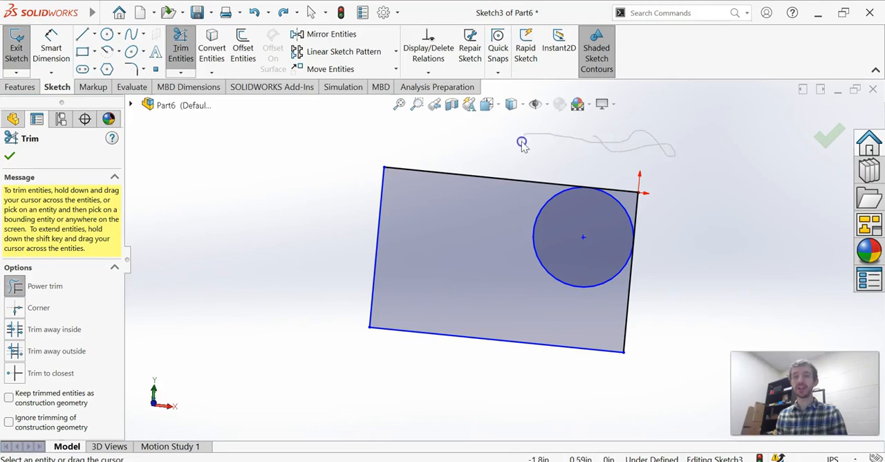
left_click_drag(619, 190, 624, 192)
left_click(607, 172)
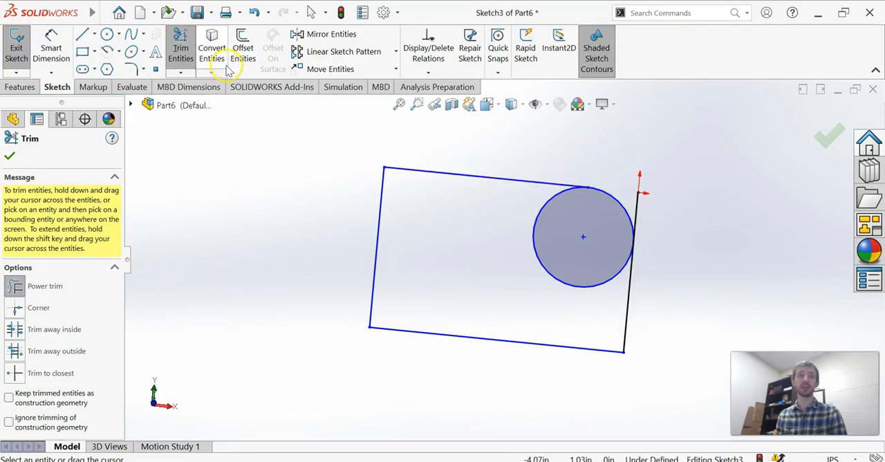
left_click(636, 201)
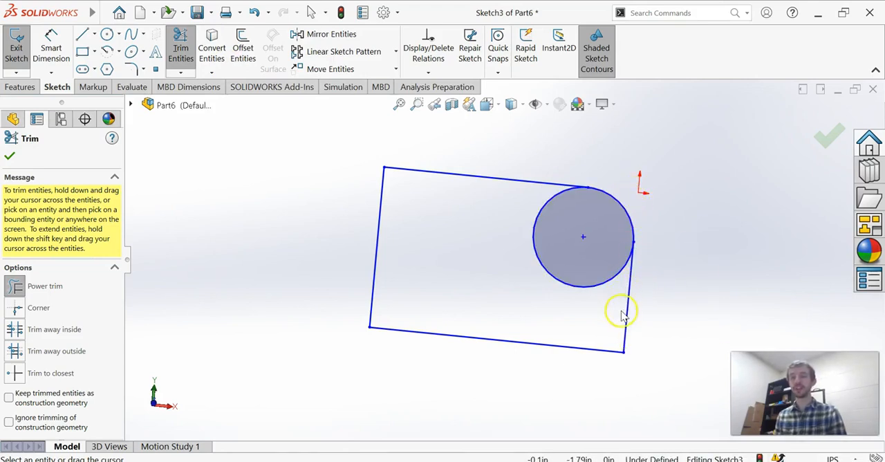
left_click_drag(531, 275, 545, 257)
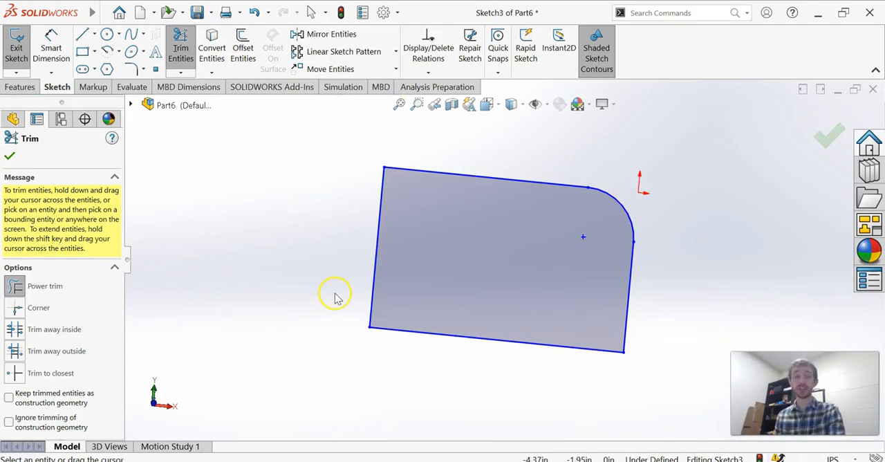
- Try a blind Boss-Extrude of the rounded-corner profile and return to the sketch without keeping it
left_click(130, 87)
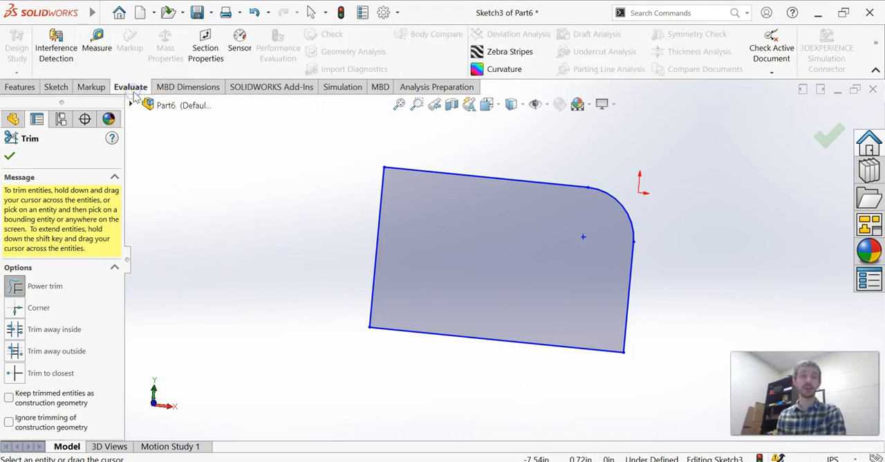
left_click(58, 86)
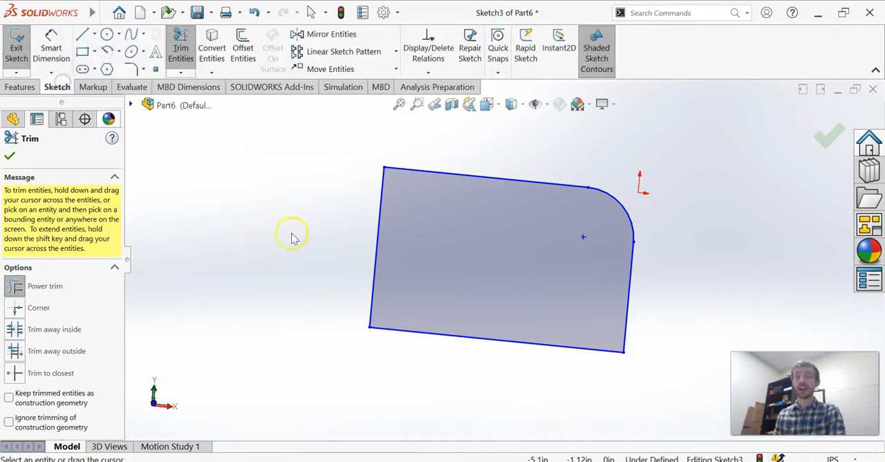
left_click(19, 86)
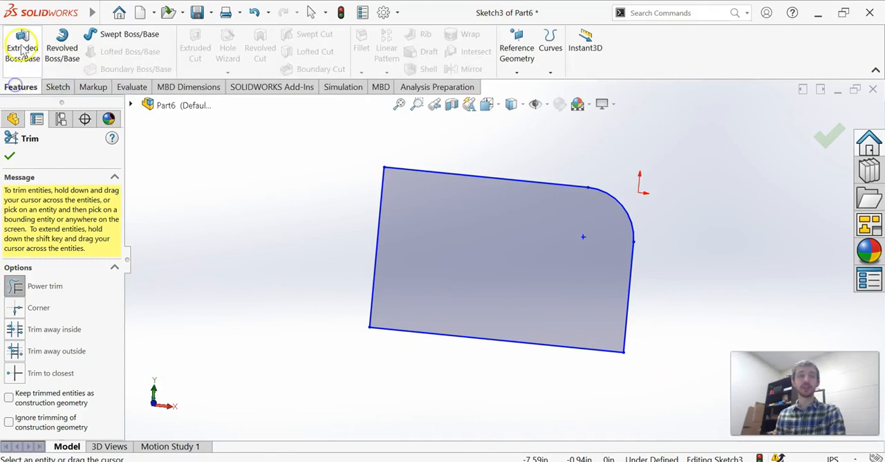
left_click(22, 46)
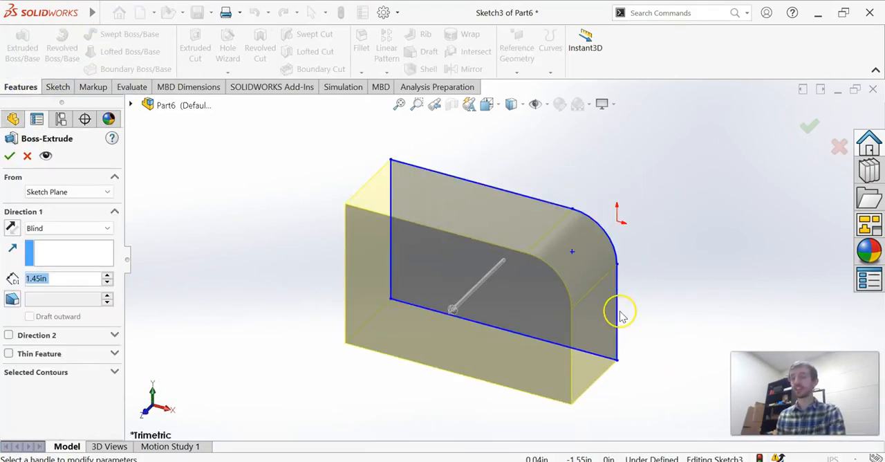
left_click(27, 156)
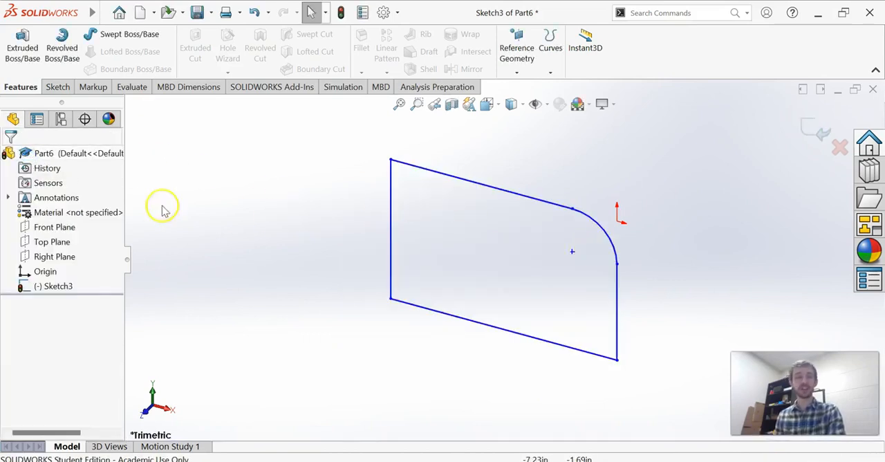
- Exit and delete the rounded-corner sketch, and start a new sketch on the Front Plane
left_click(58, 87)
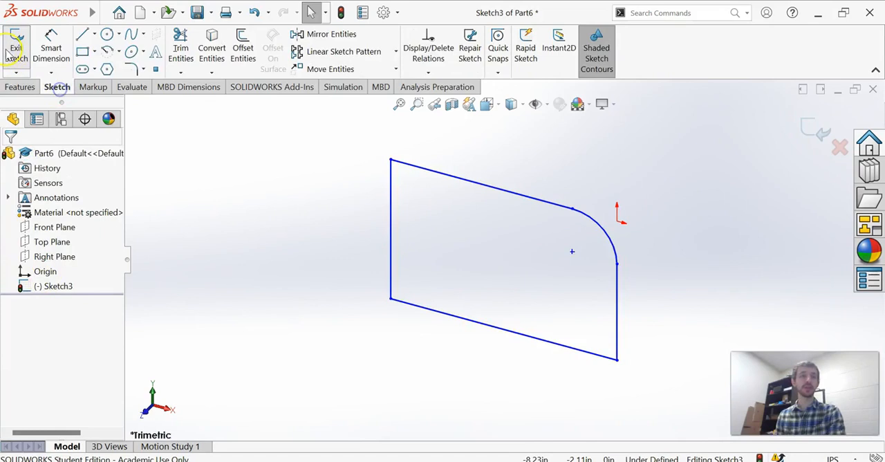
left_click(16, 43)
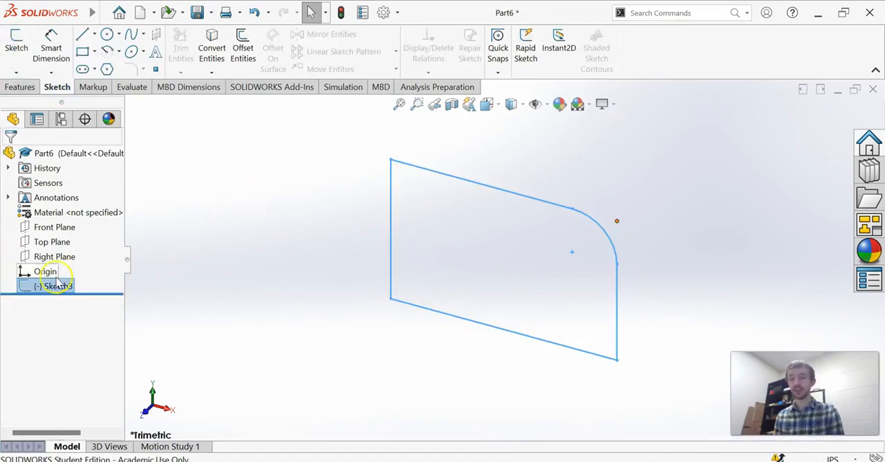
key("Delete")
left_click(529, 89)
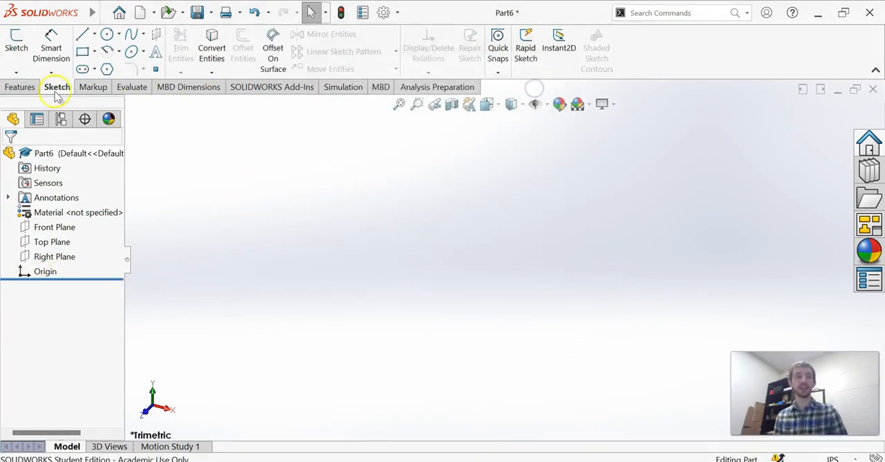
left_click(16, 43)
left_click(362, 320)
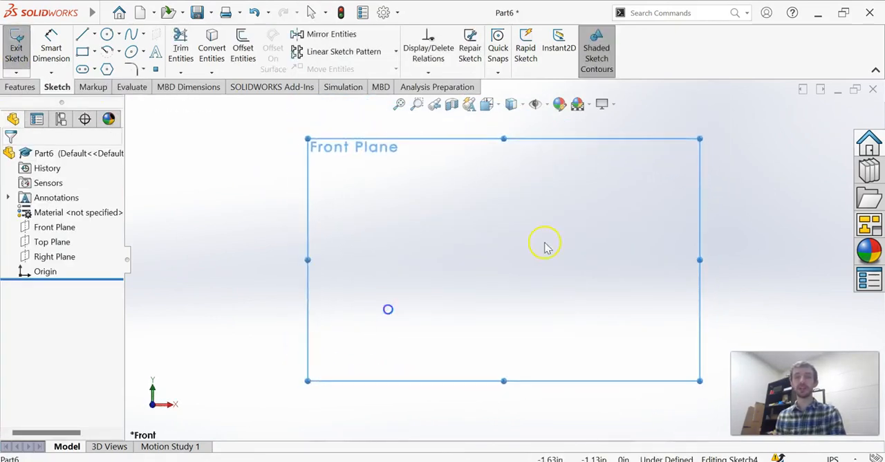
- Sketch two separate diagonal lines that cross each other in an X
left_click(83, 33)
left_click_drag(393, 192, 657, 367)
left_click_drag(664, 192, 475, 439)
key("Escape")
scroll(624, 353, "up", 3)
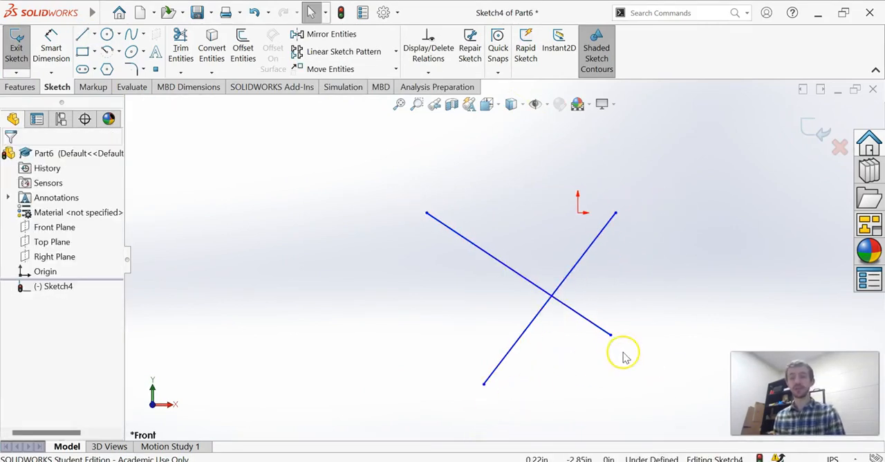
- Power-trim the upper-right and lower-right segments of the crossing lines back to their intersection
left_click(180, 50)
left_click_drag(572, 265, 586, 292)
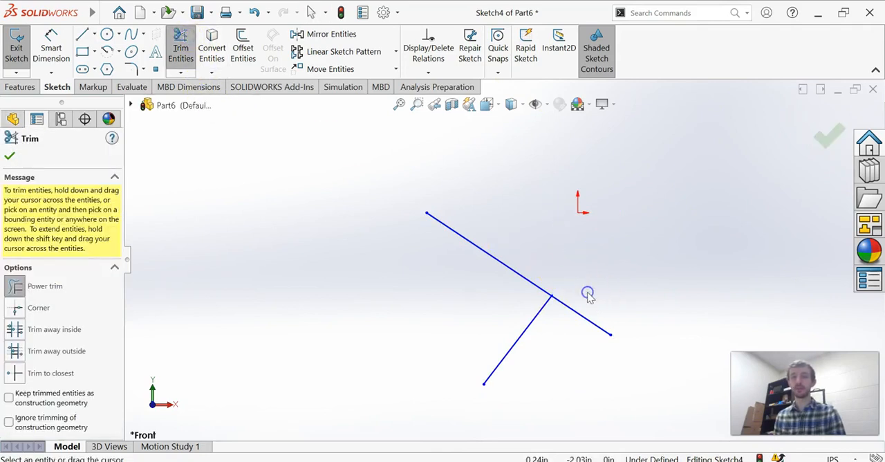
scroll(616, 332, "down", 3)
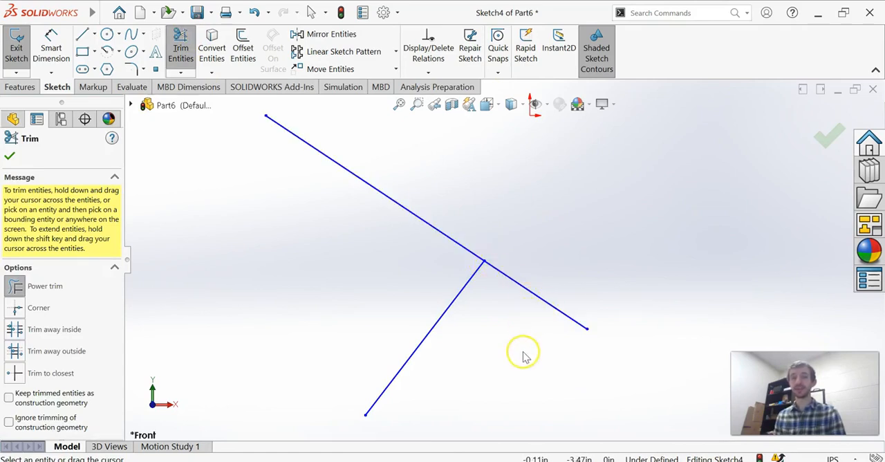
left_click_drag(616, 166, 494, 310)
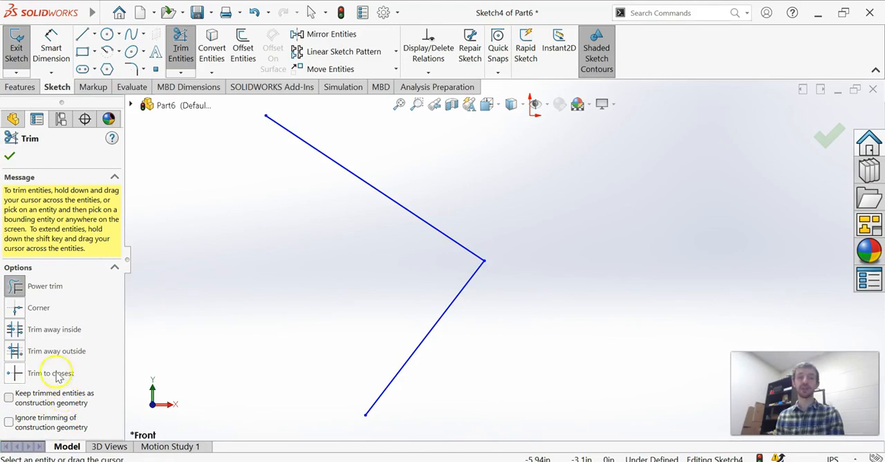
left_click(9, 157)
- Power-trim away both remaining lines in a single pass, emptying the sketch
scroll(473, 212, "up", 2)
left_click_drag(463, 174, 444, 291)
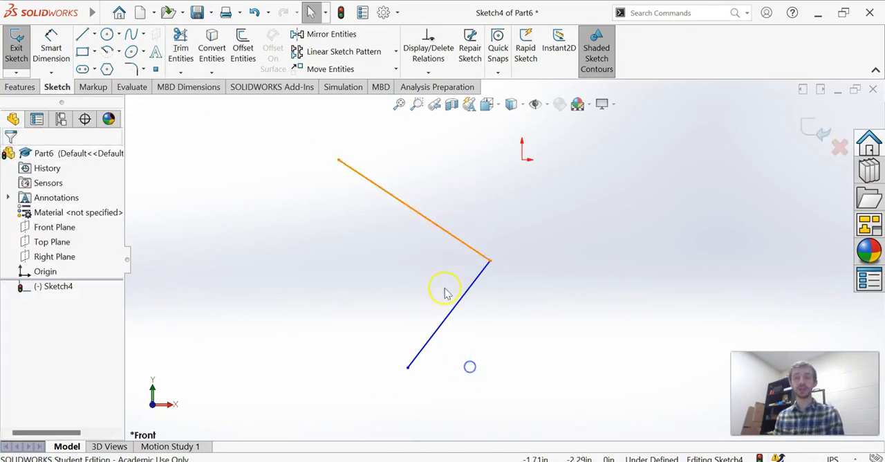
left_click(180, 48)
left_click_drag(450, 204, 478, 424)
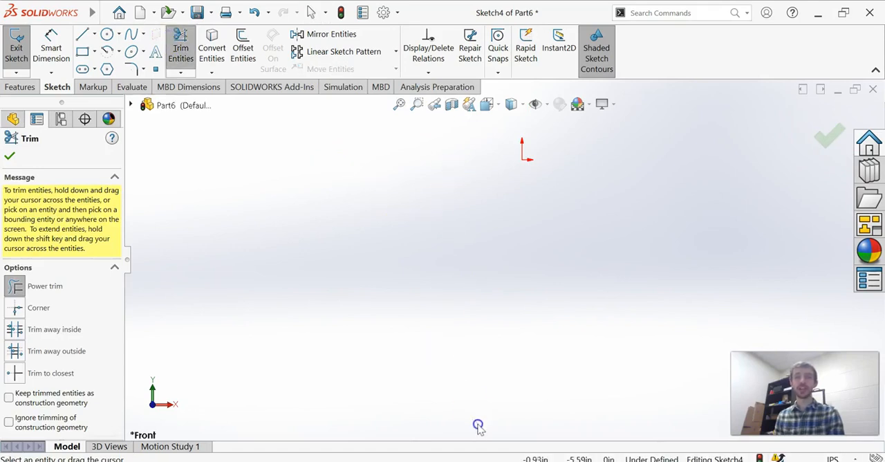
left_click(10, 156)
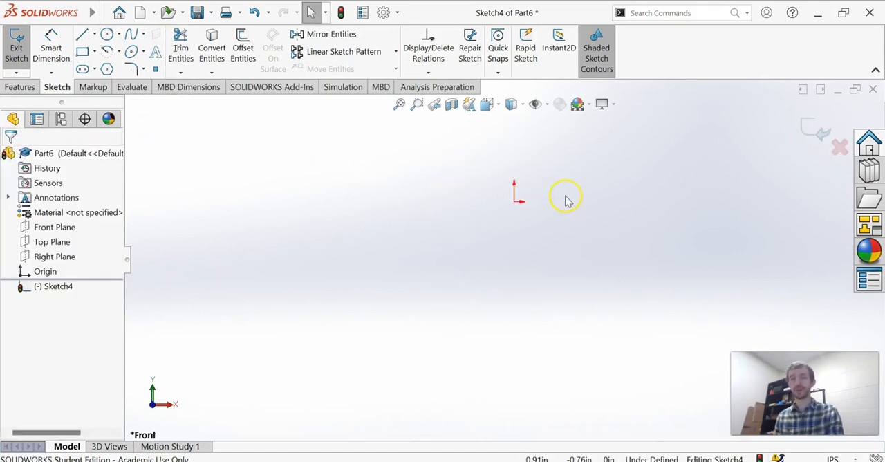
- Sketch a circle centred on the origin with a radius of about 1.2 in
scroll(418, 145, "down", 3)
scroll(546, 337, "down", 2)
left_click(105, 14)
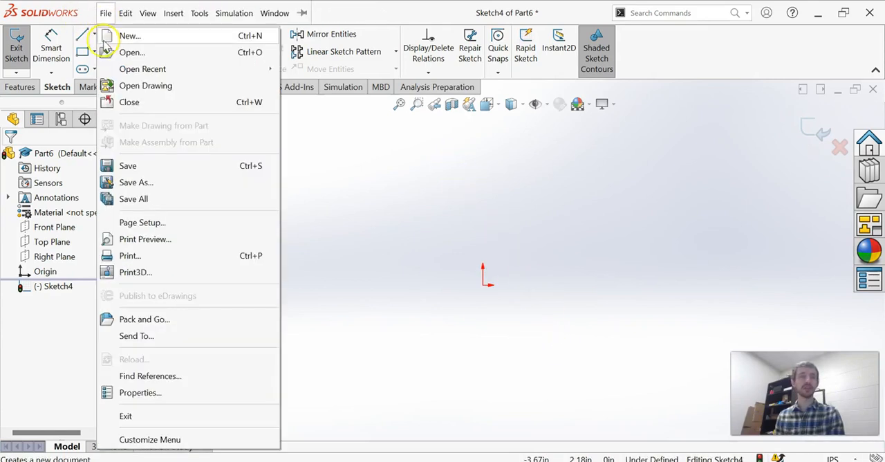
left_click(357, 144)
left_click(105, 34)
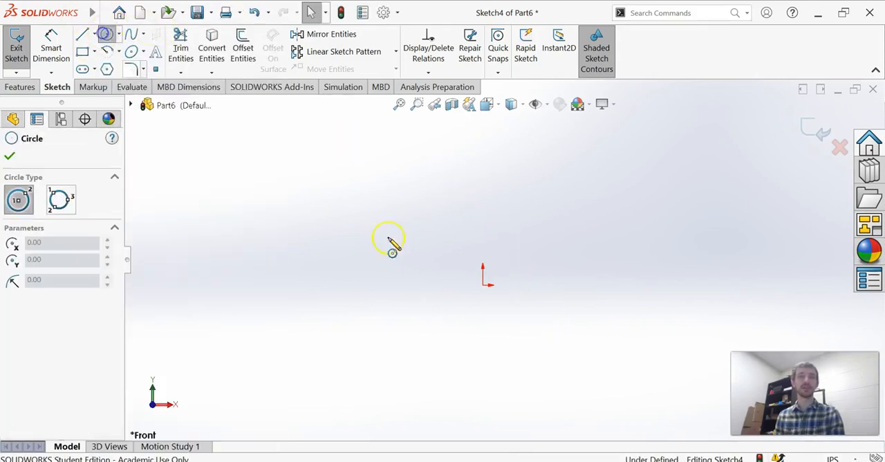
left_click(483, 285)
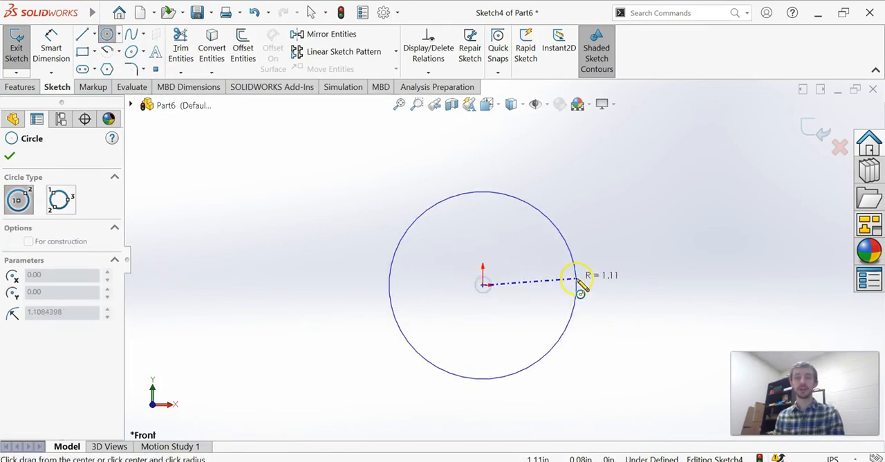
left_click(586, 279)
key("Escape")
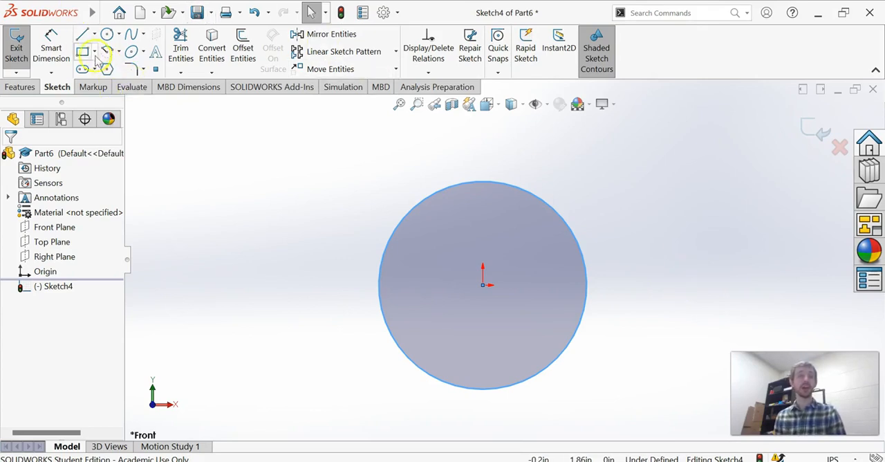
- Draw a vertical centerline from the origin up past the top of the circle
left_click(94, 34)
left_click(112, 69)
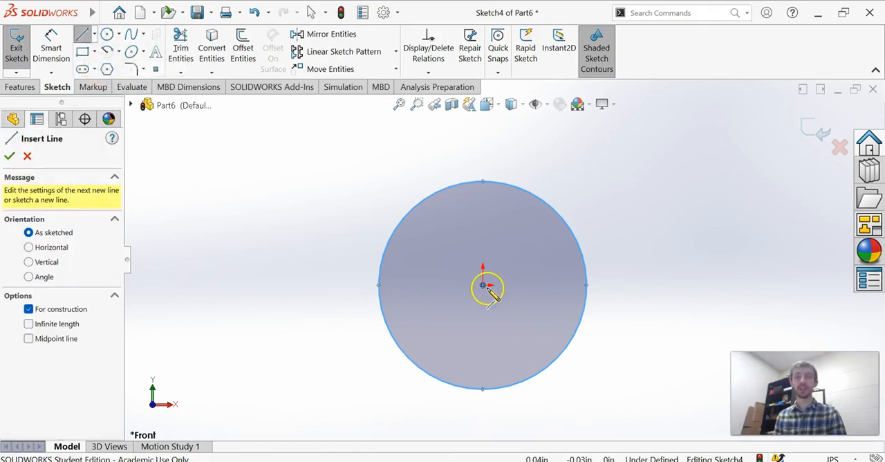
left_click(483, 284)
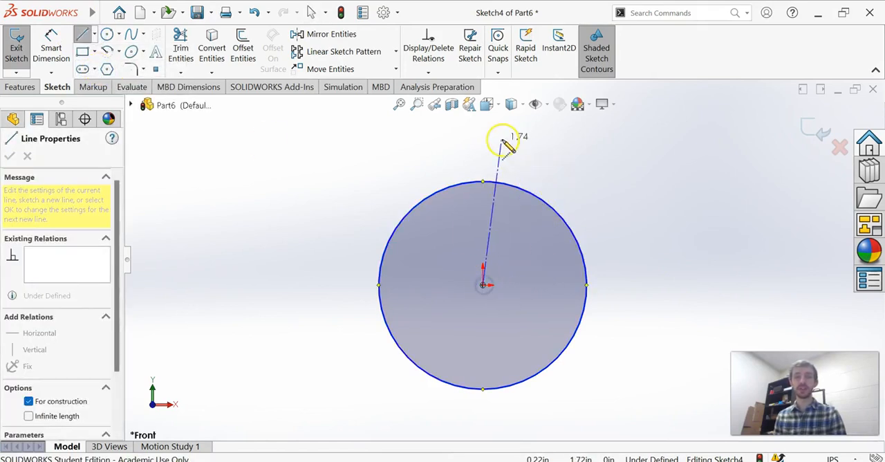
left_click(482, 135)
key("Escape")
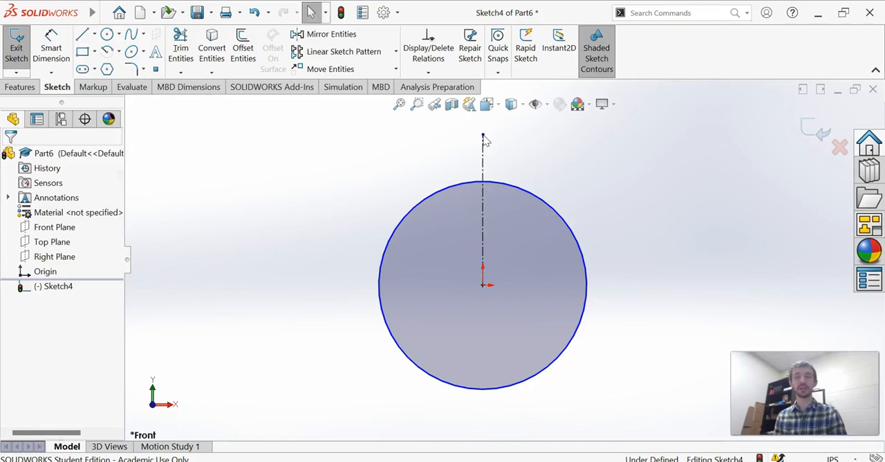
- Draw a short horizontal line across the centerline's upper end and a slanted line from its right end down to the circle
scroll(488, 149, "down", 3)
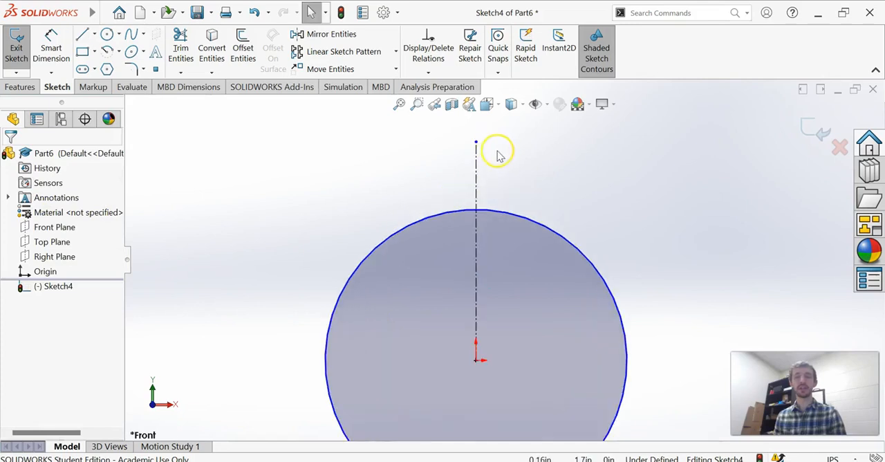
left_click(82, 34)
left_click(454, 135)
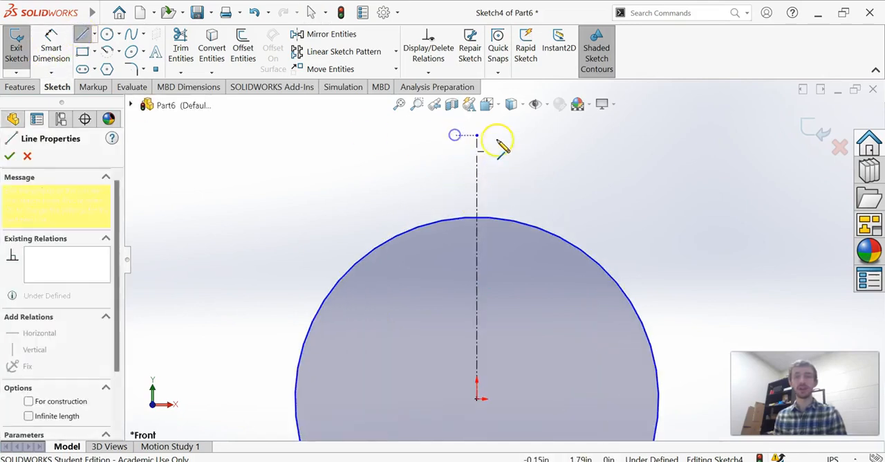
left_click(506, 135)
left_click(529, 225)
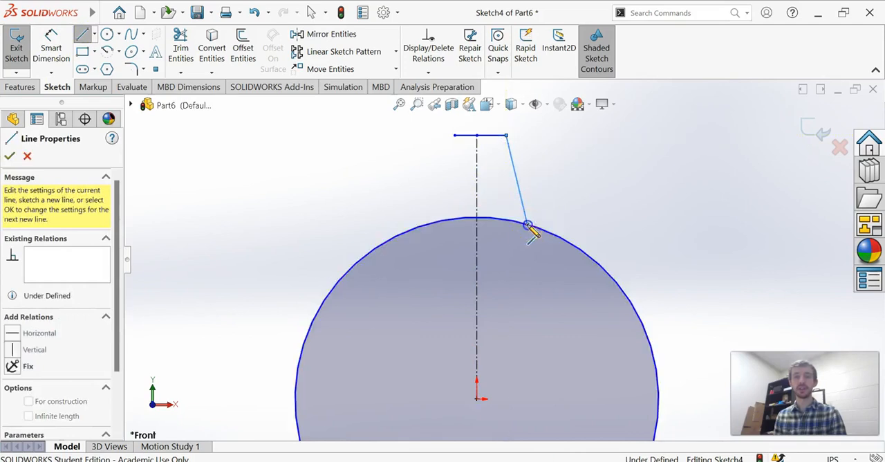
key("Escape")
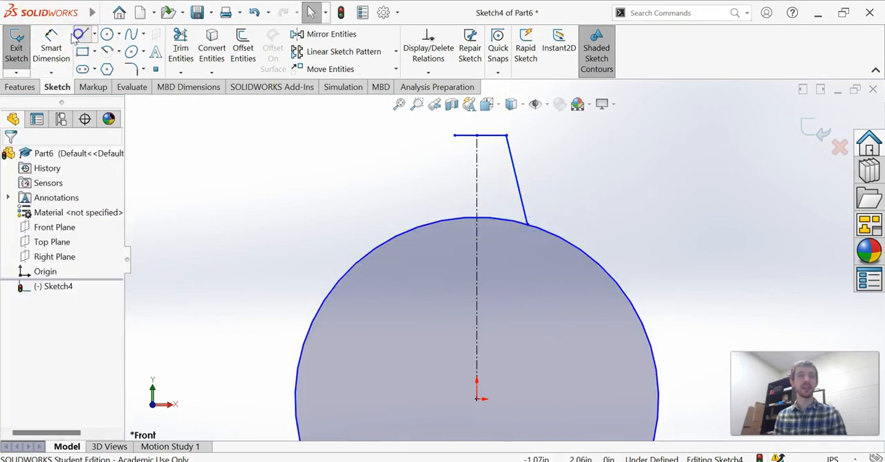
- Draw a slanted line from the tooth tip's left end down past the circle's edge into its interior
left_click(79, 34)
left_click(454, 135)
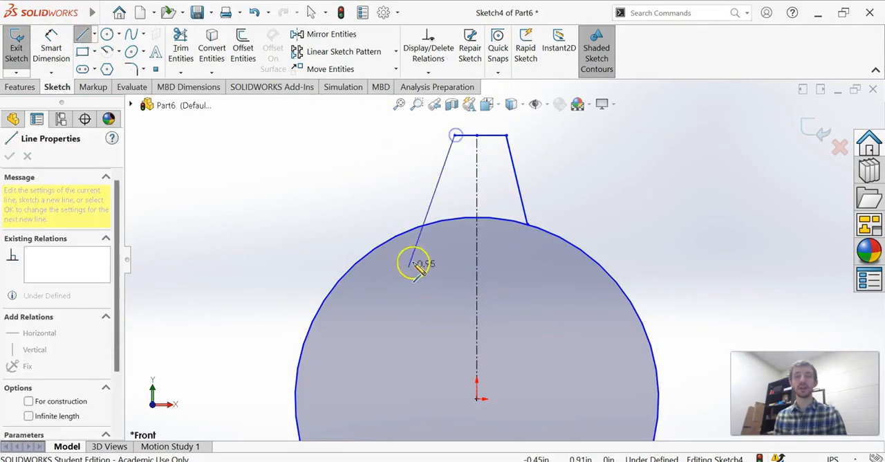
left_click(407, 269)
key("Escape")
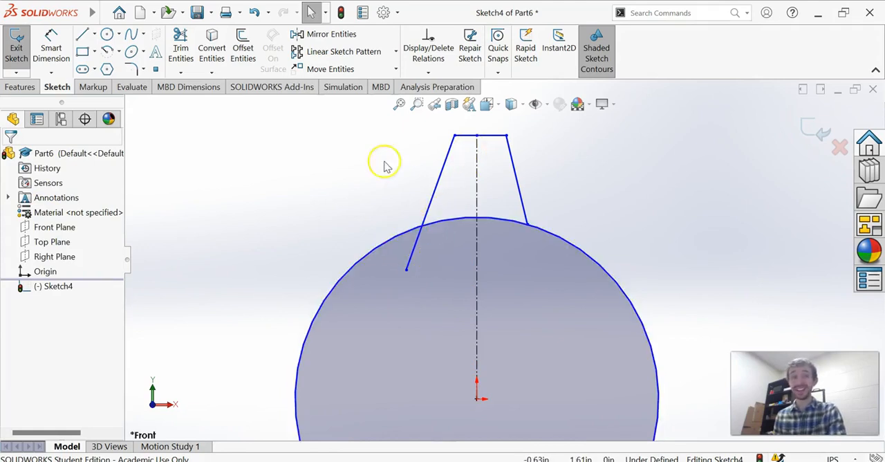
- Power-trim the left tooth line's overhang inside the circle, ignoring trimming of construction geometry while passing across the centerline
left_click(180, 51)
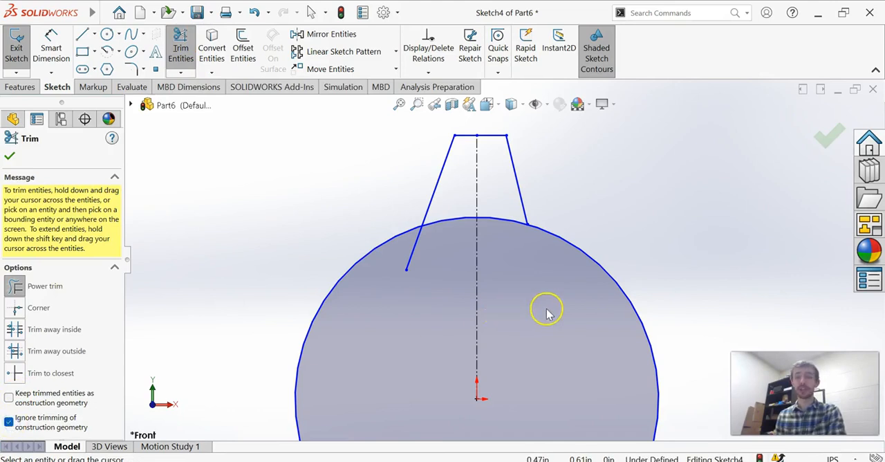
mouse_move(520, 285)
left_mouse_down()
mouse_move(417, 248)
mouse_move(375, 274)
left_mouse_up()
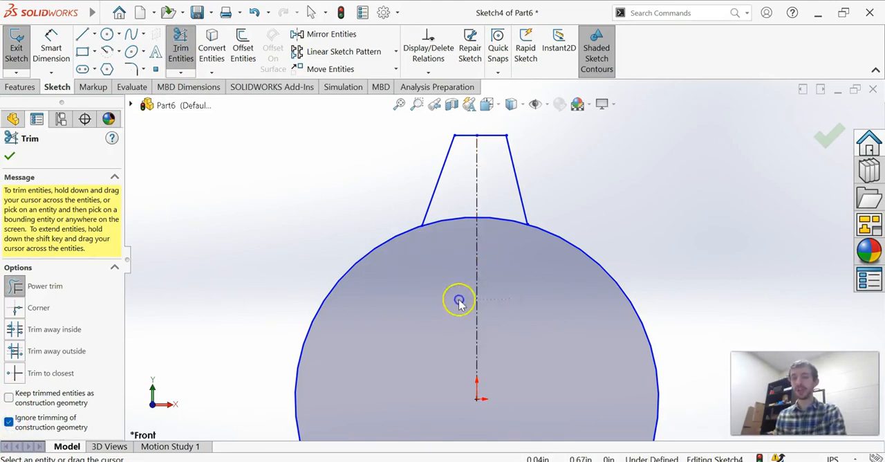
left_click_drag(497, 326, 459, 330)
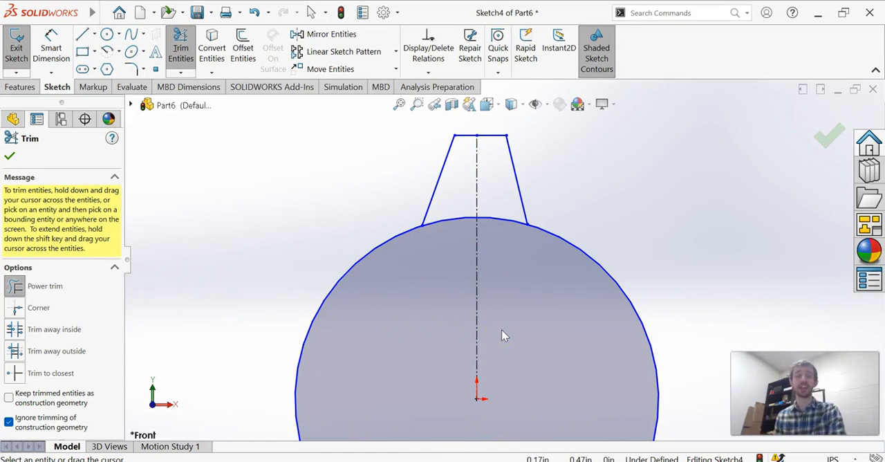
mouse_move(504, 333)
left_mouse_down()
mouse_move(500, 308)
mouse_move(476, 280)
mouse_move(484, 301)
mouse_move(526, 325)
mouse_move(514, 337)
left_mouse_up()
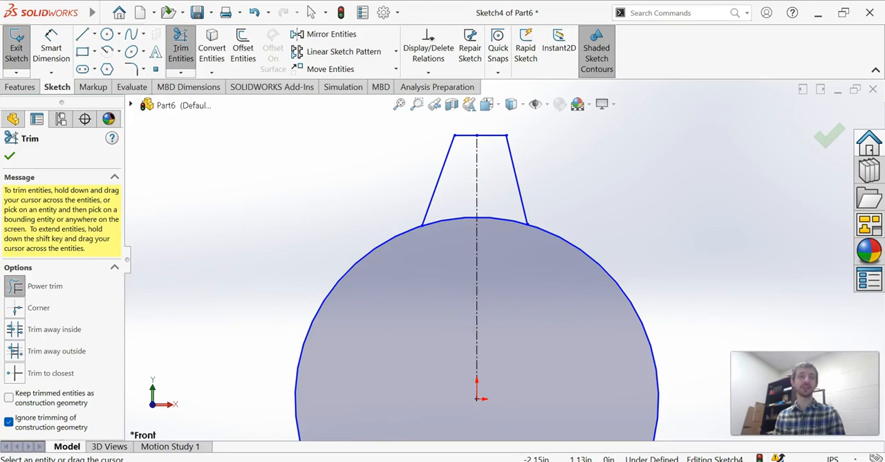
left_click(9, 156)
- Circular-pattern the tooth lines about the origin with 6 equally spaced instances over 360 degrees
scroll(543, 233, "up", 4)
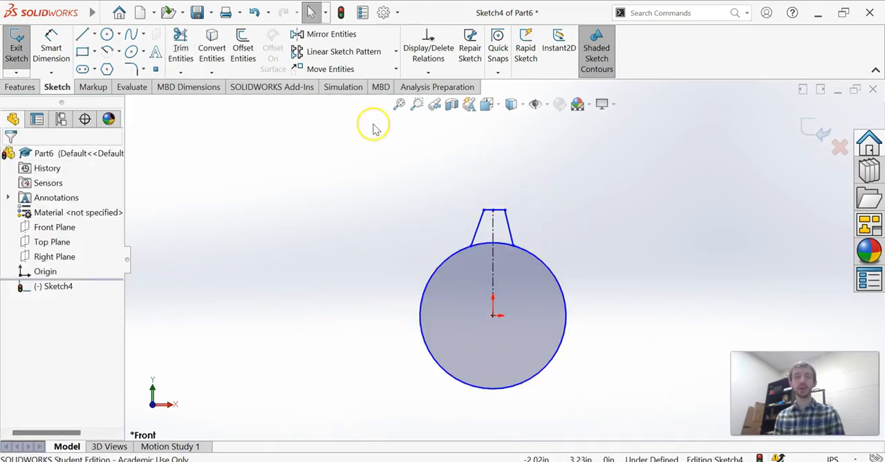
left_click(396, 52)
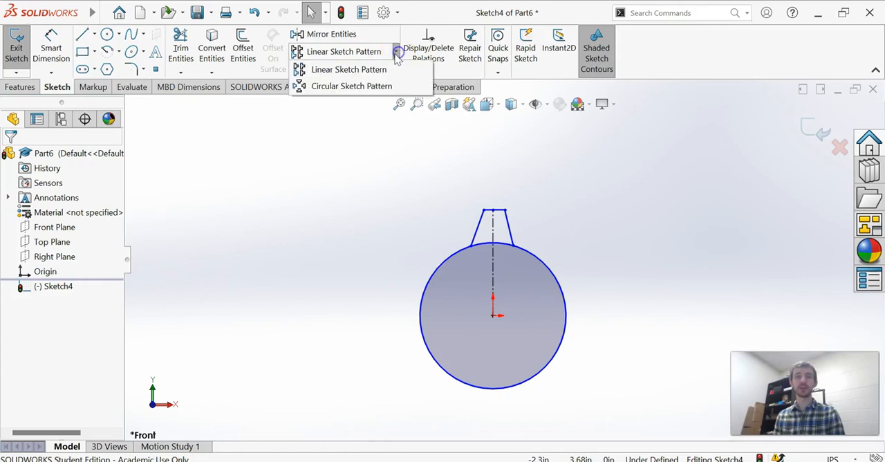
left_click(374, 86)
left_click(481, 231)
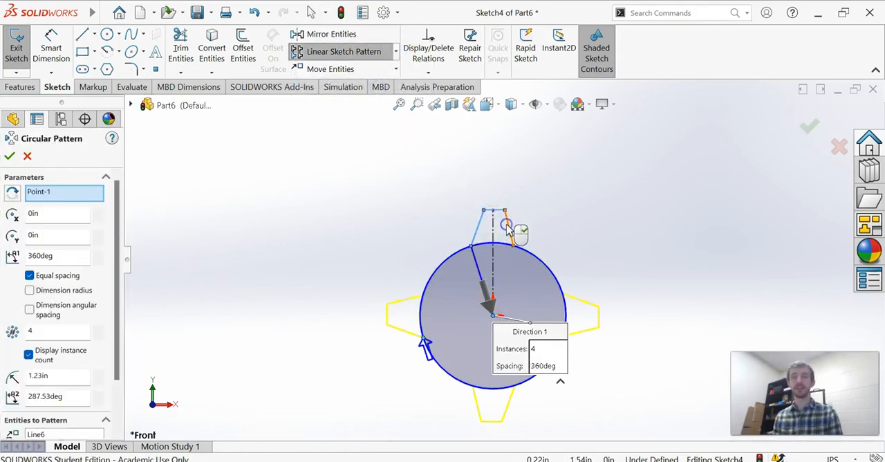
left_click(100, 328)
left_click(100, 328)
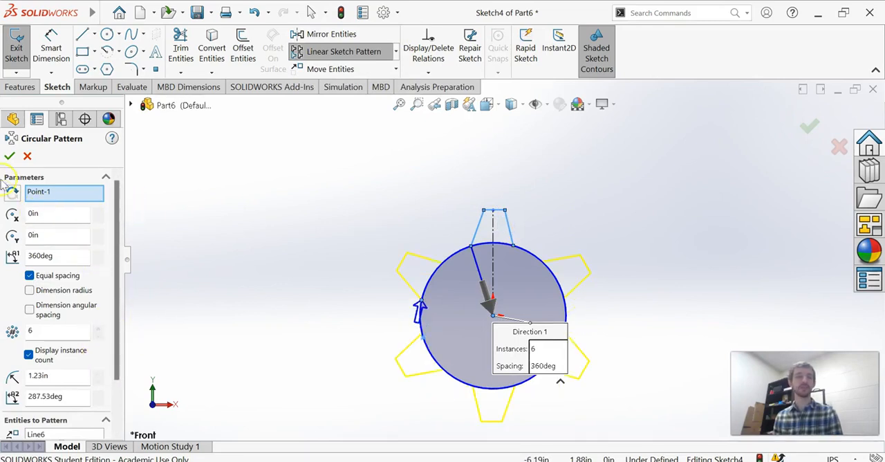
left_click(9, 157)
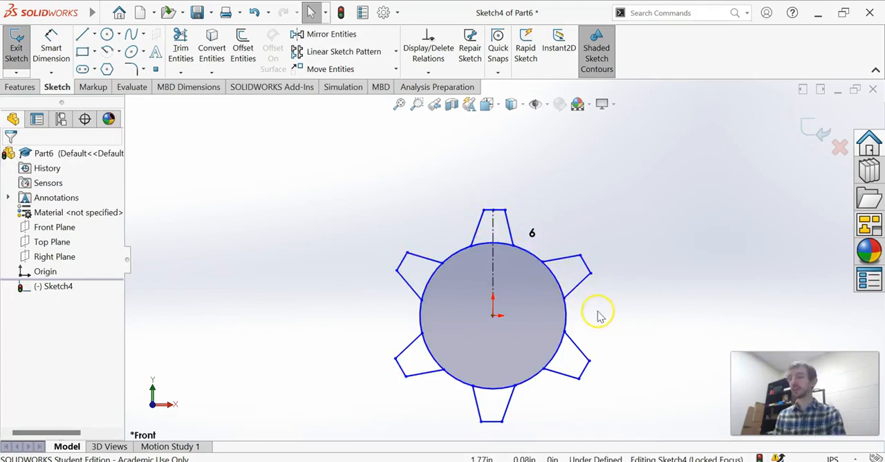
- Power-trim the circle's arcs beneath all six teeth, keeping the trimmed arcs as construction geometry
scroll(507, 267, "down", 2)
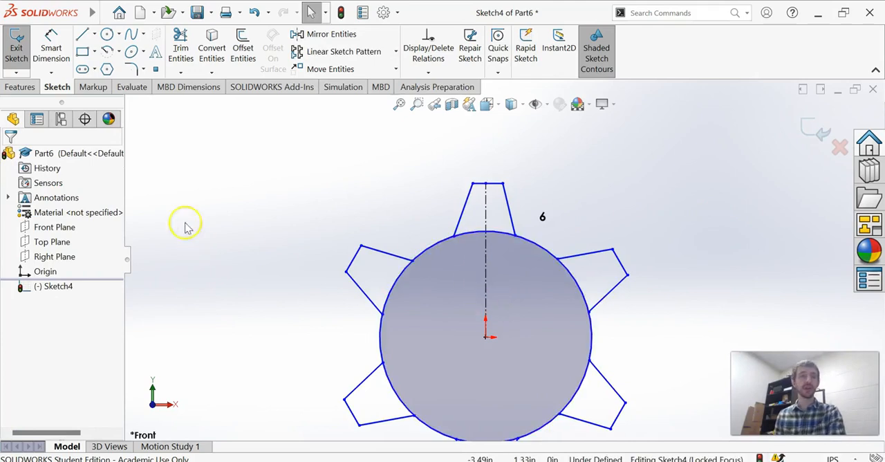
left_click(180, 50)
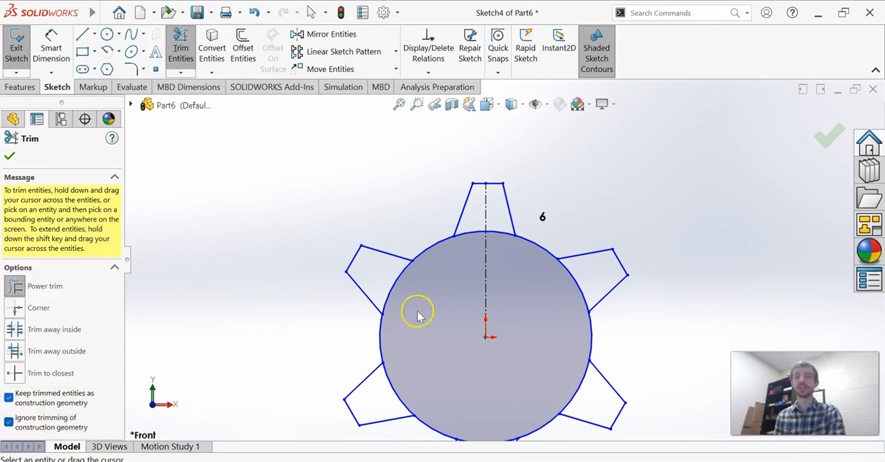
left_click_drag(504, 258, 496, 220)
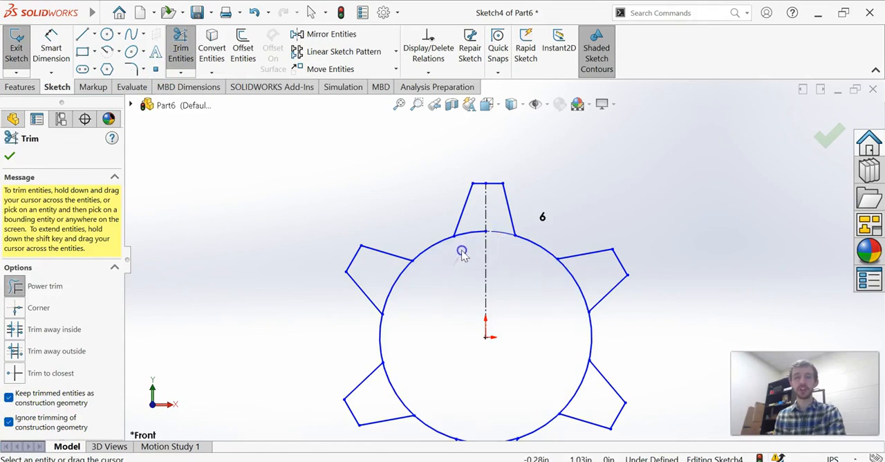
left_click_drag(462, 251, 476, 213)
left_click_drag(564, 290, 600, 268)
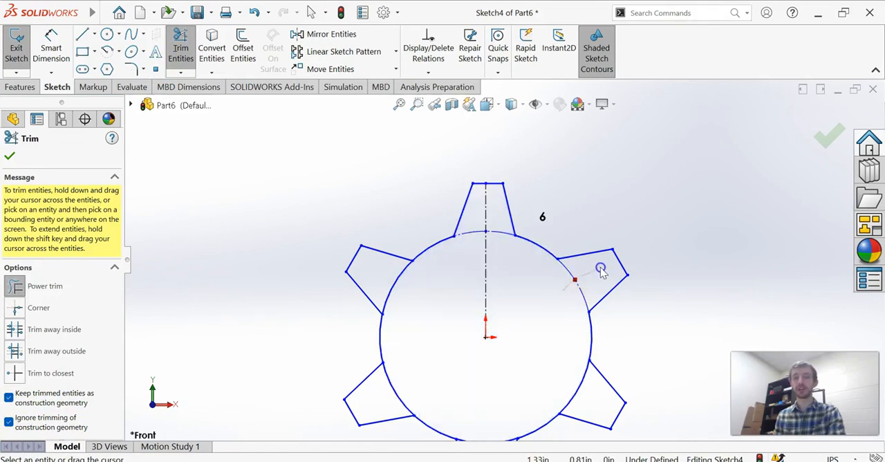
left_click_drag(560, 366, 586, 391)
left_click_drag(423, 294, 382, 276)
left_click_drag(415, 381, 385, 401)
key("z")
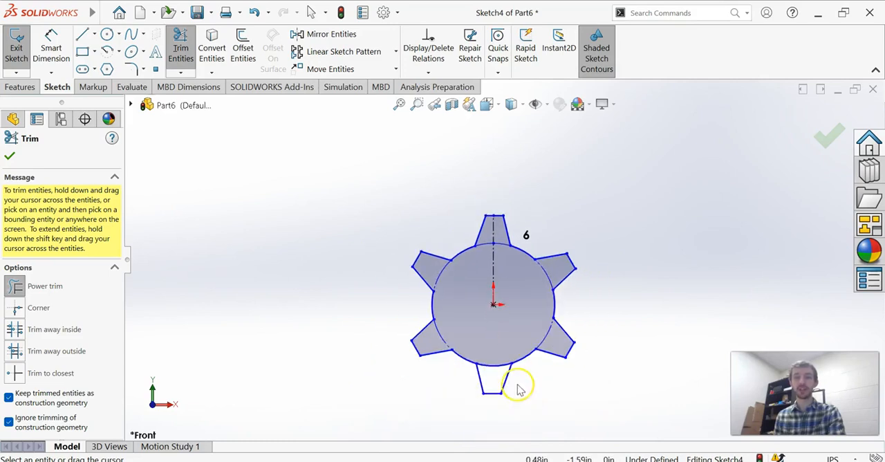
scroll(520, 389, "down", 3)
left_click_drag(489, 312, 489, 357)
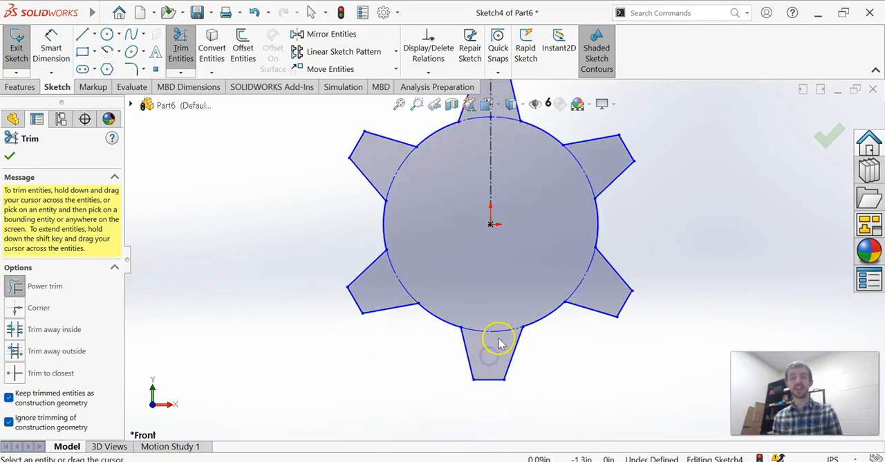
key("Escape")
scroll(499, 115, "up", 3)
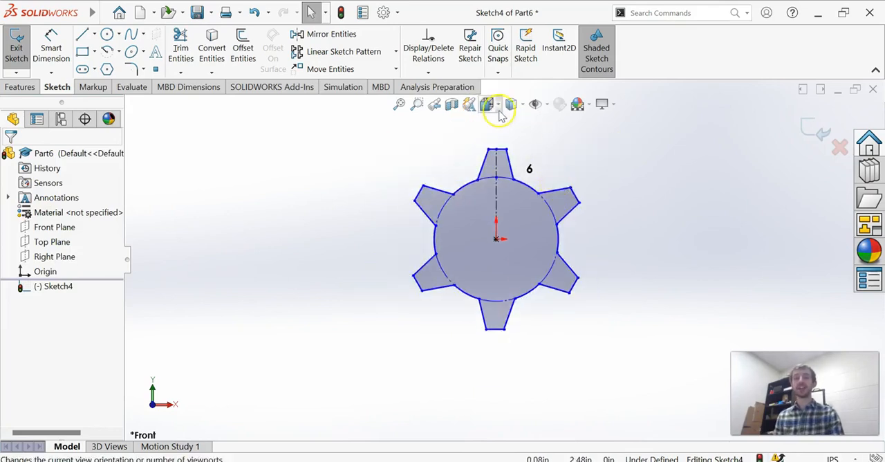
- Dimension the upper tooth's height from the circle's top point to the tooth tip and set it to .5 in
scroll(497, 115, "down", 4)
left_click(49, 41)
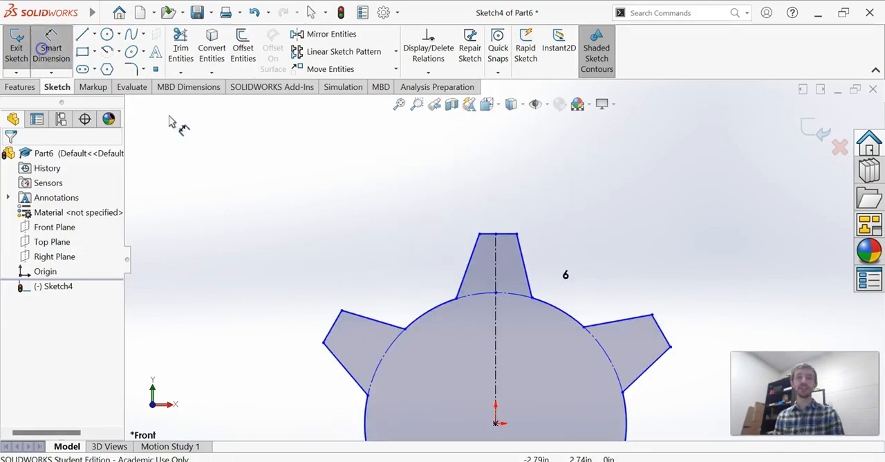
left_click(495, 295)
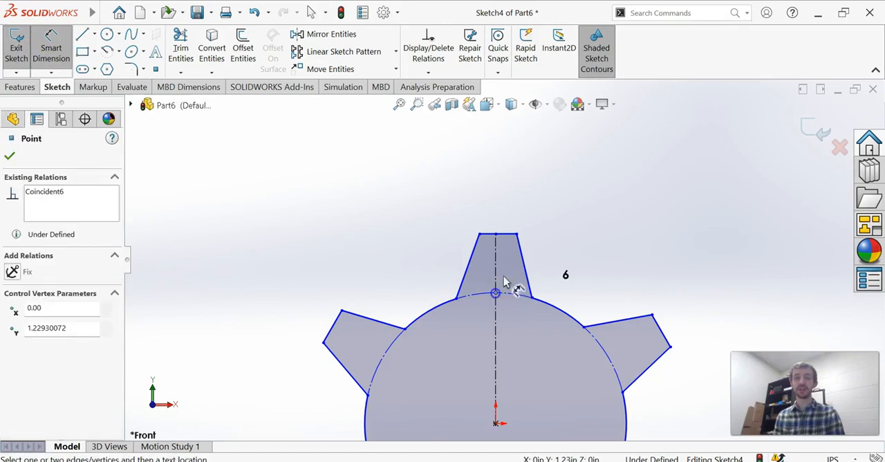
left_click(503, 236)
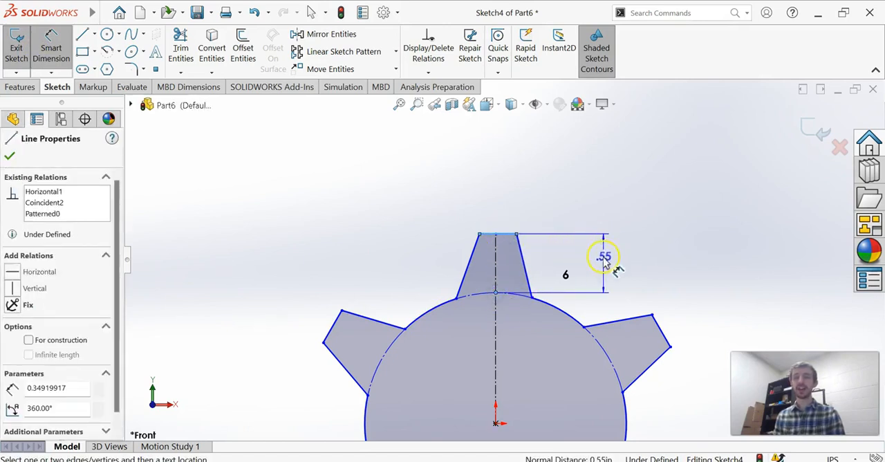
left_click(614, 267)
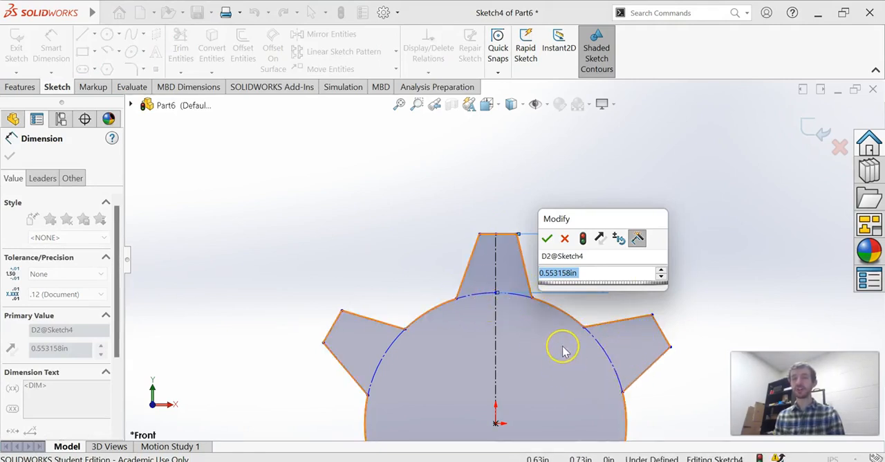
type(".5")
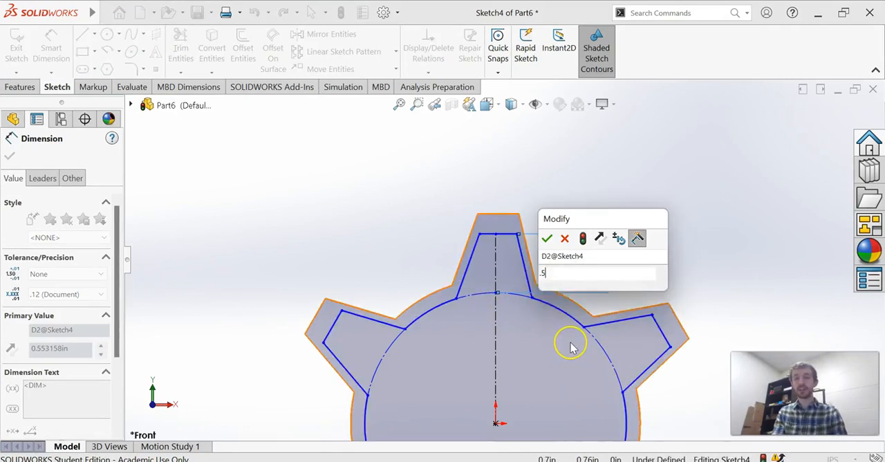
key("Return")
scroll(573, 347, "up", 2)
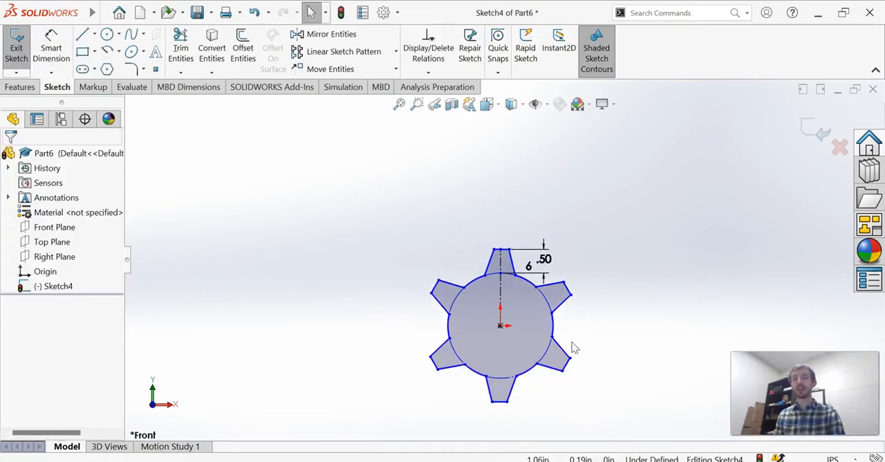
- Power-trim away the entire gear sketch, disabling both keeping trimmed entities as construction geometry and ignoring trimming of construction geometry
scroll(513, 312, "down", 2)
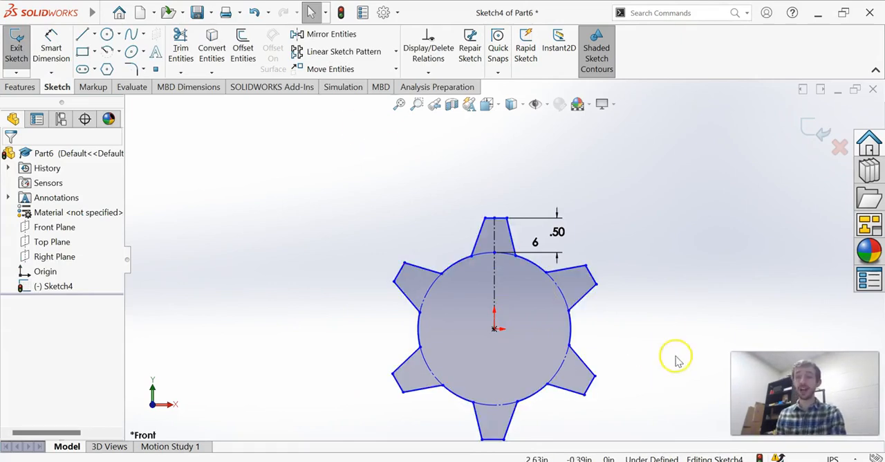
scroll(468, 356, "up", 2)
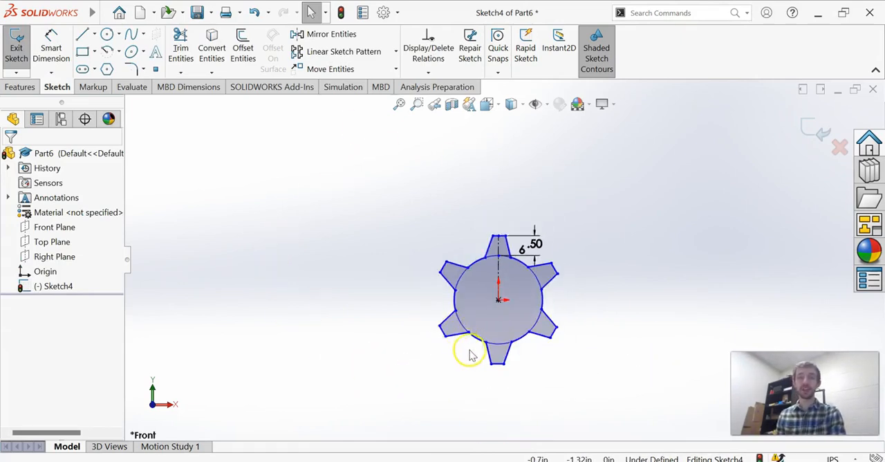
scroll(477, 350, "down", 1)
left_click(181, 49)
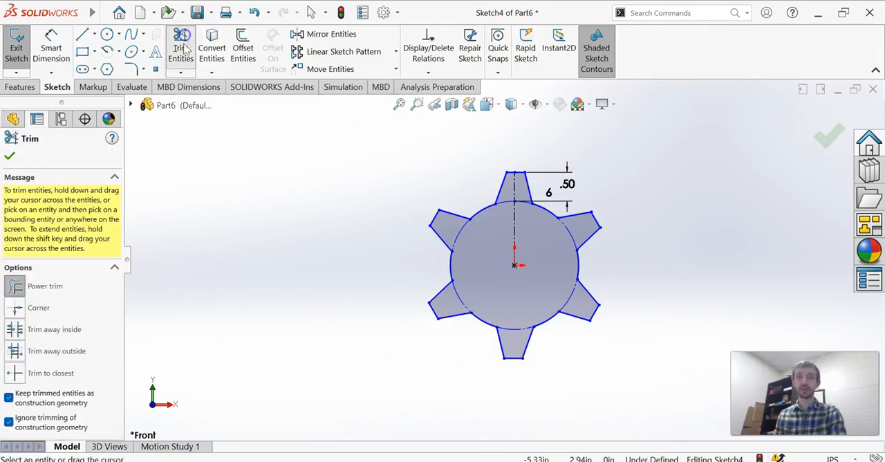
mouse_move(312, 289)
left_mouse_down()
mouse_move(727, 153)
mouse_move(506, 148)
mouse_move(403, 249)
mouse_move(362, 223)
left_mouse_up()
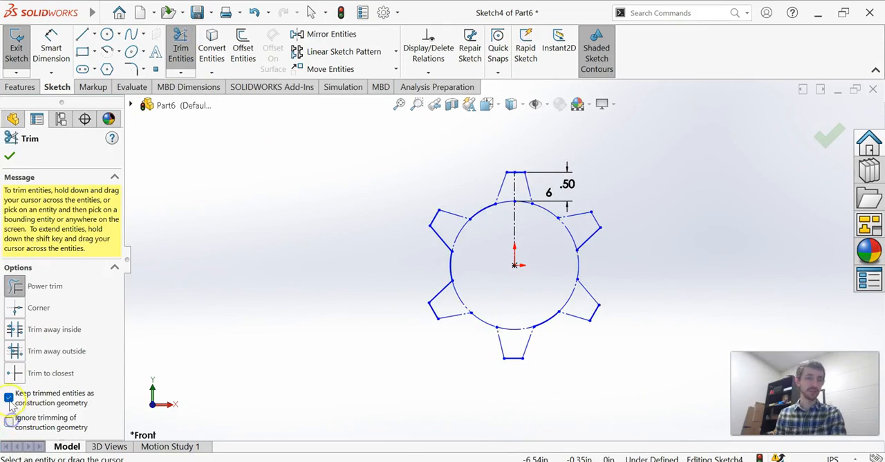
mouse_move(540, 213)
left_mouse_down()
mouse_move(405, 253)
mouse_move(650, 189)
mouse_move(539, 149)
mouse_move(579, 275)
mouse_move(564, 273)
mouse_move(608, 300)
mouse_move(533, 336)
mouse_move(512, 361)
mouse_move(536, 330)
mouse_move(373, 351)
mouse_move(433, 326)
mouse_move(435, 290)
mouse_move(472, 262)
mouse_move(447, 260)
mouse_move(467, 268)
left_mouse_up()
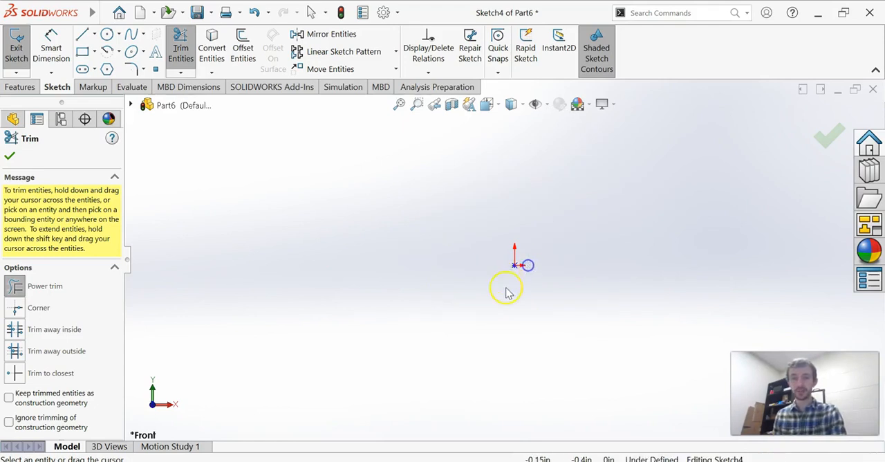
key("Escape")
scroll(511, 272, "down", 4)
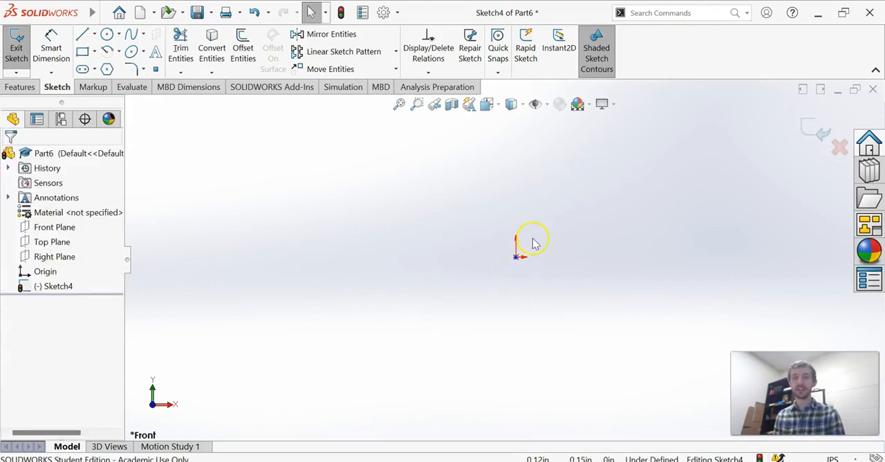
left_click(490, 284)
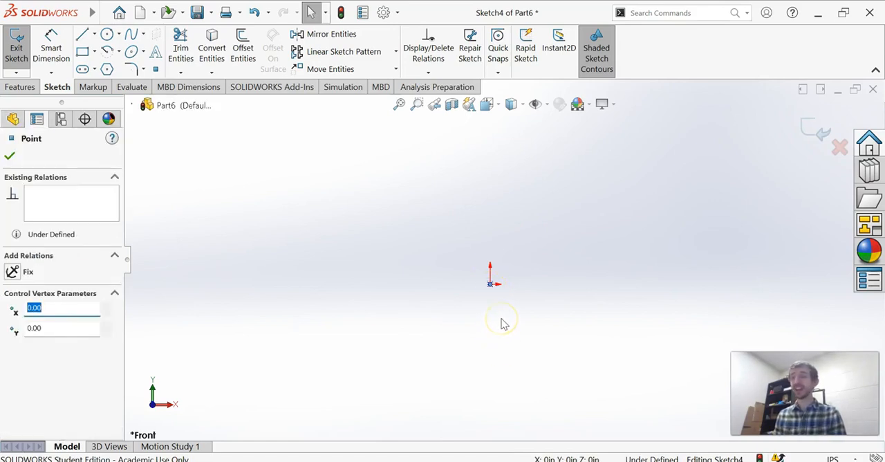
left_click(502, 316)
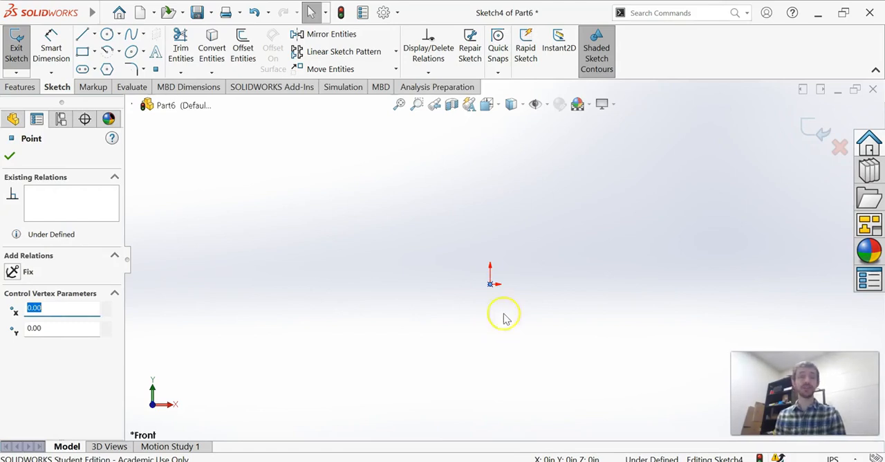
left_click(132, 86)
left_click(101, 38)
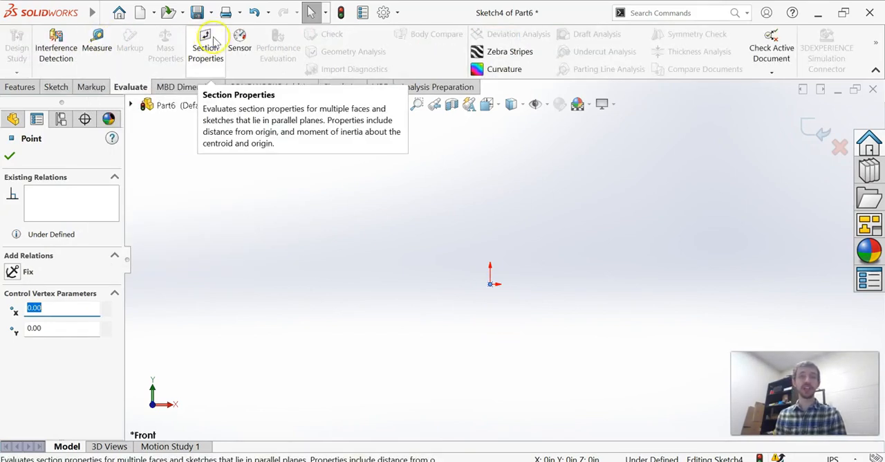
left_click(518, 316)
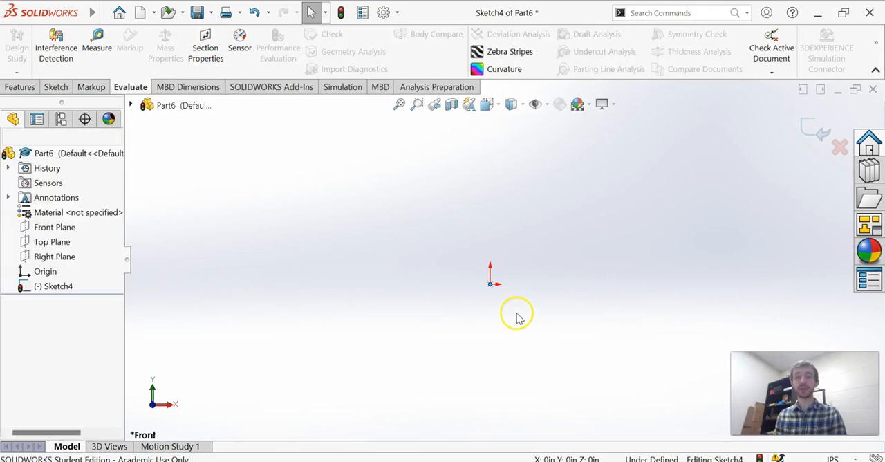
- Delete the leftover sketch point at the origin
left_click(489, 287)
key("Delete")
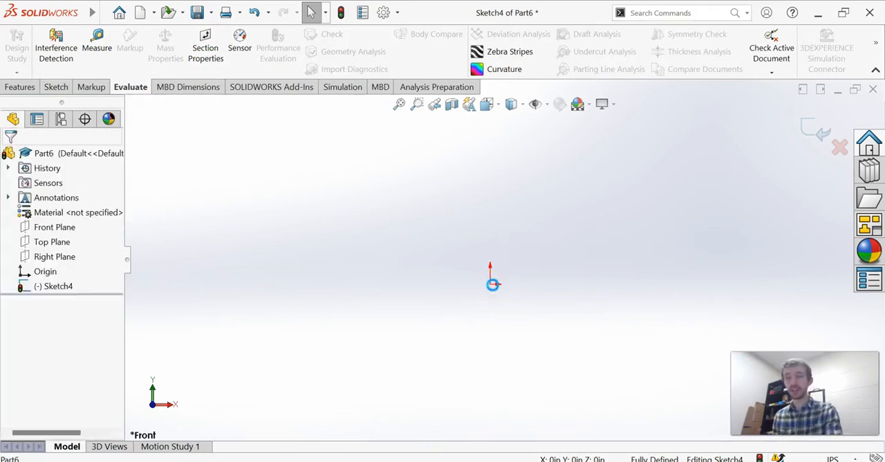